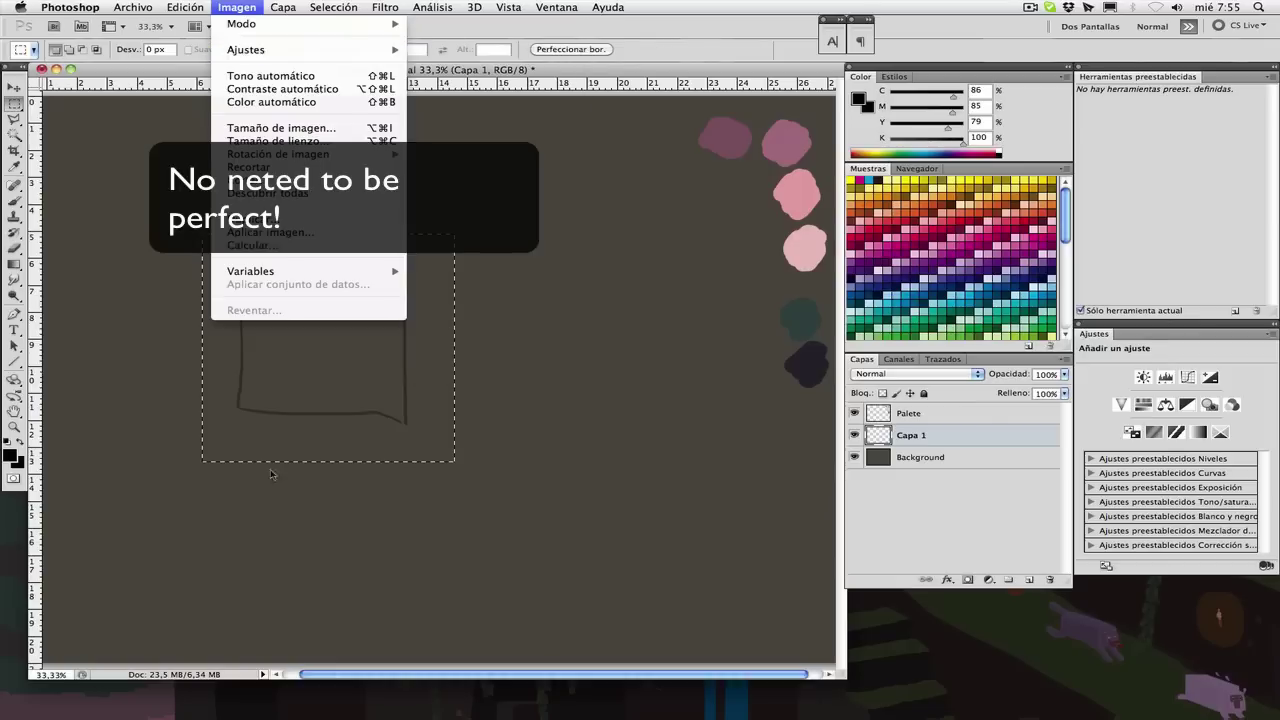
# - Skew the sketched square with Free Transform and place a duplicate of it up and to its right, clearing the selection
pyautogui.click(272, 472)
pyautogui.click(14, 88)
pyautogui.hotkey('ctrl', 't')
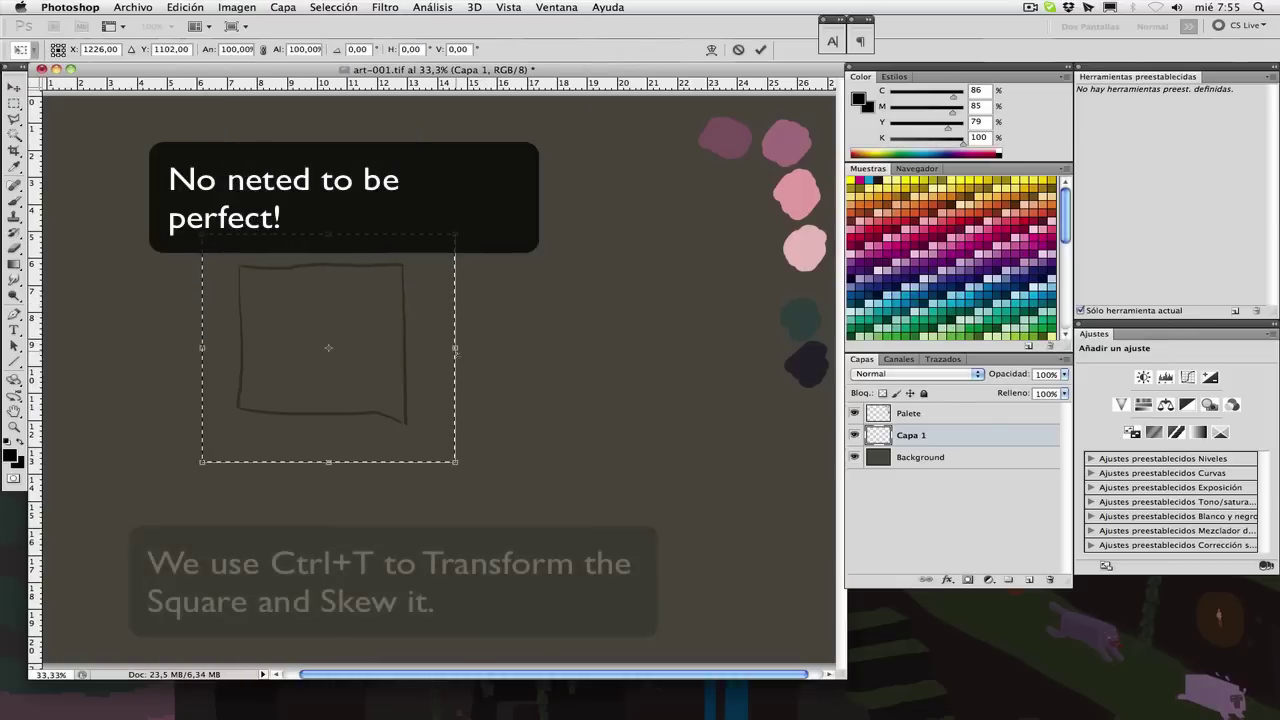
pyautogui.moveTo(456, 348); pyautogui.dragTo(498, 325)
pyautogui.press('Return')
pyautogui.hotkey('ctrl', 'd')
pyautogui.hotkey('ctrl', 'd')
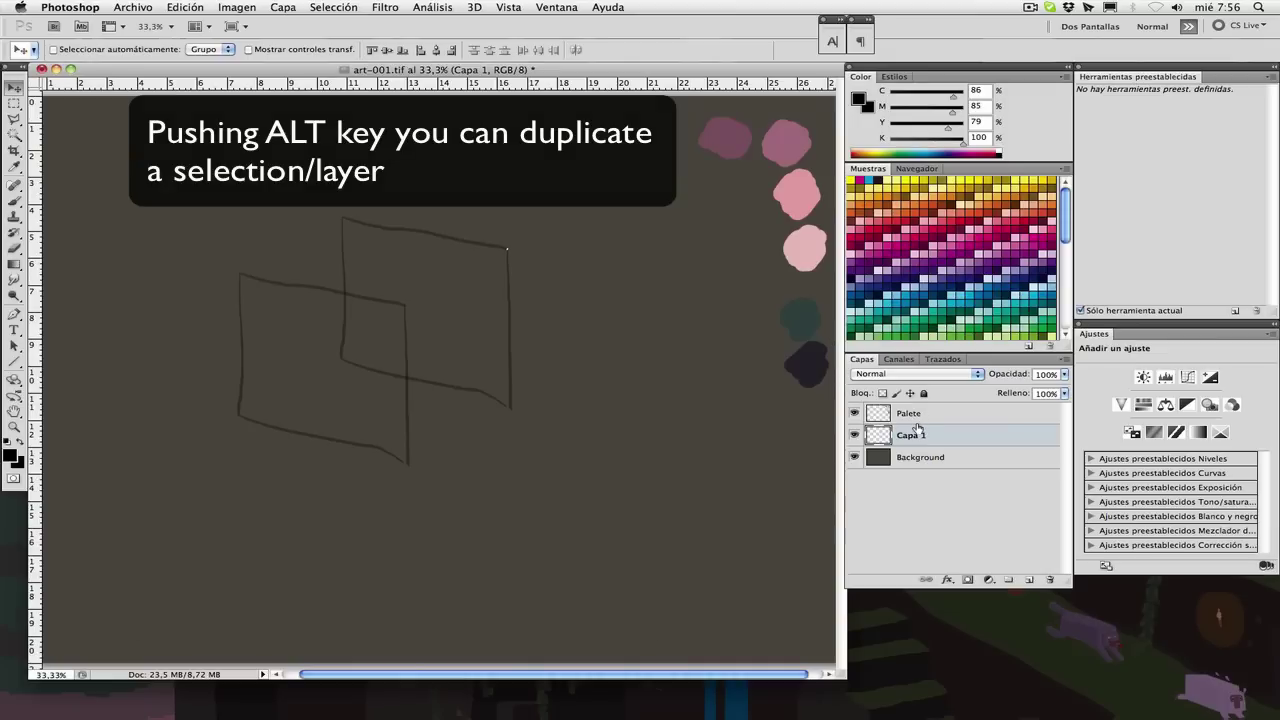
# - Join the matching corners of the two skewed squares with straight brush lines to form a cube
pyautogui.press('b')
pyautogui.moveTo(274, 259); pyautogui.dragTo(343, 218)
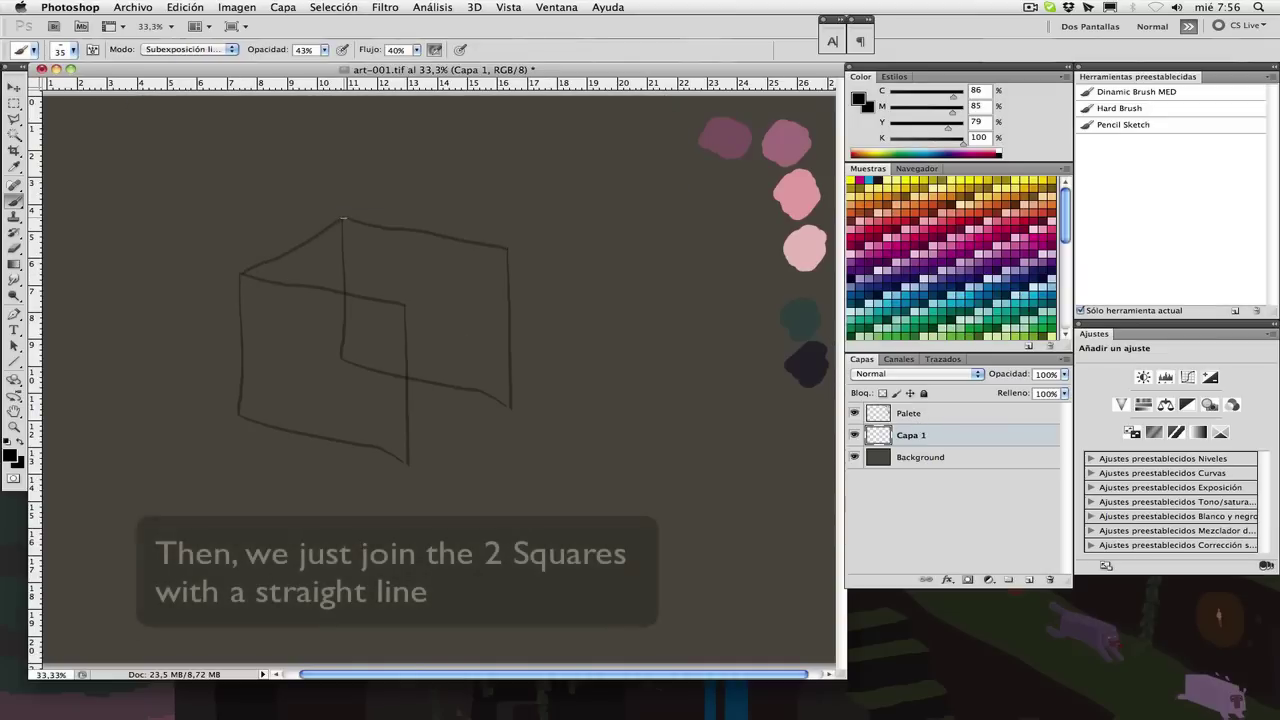
pyautogui.moveTo(405, 303); pyautogui.dragTo(499, 251)
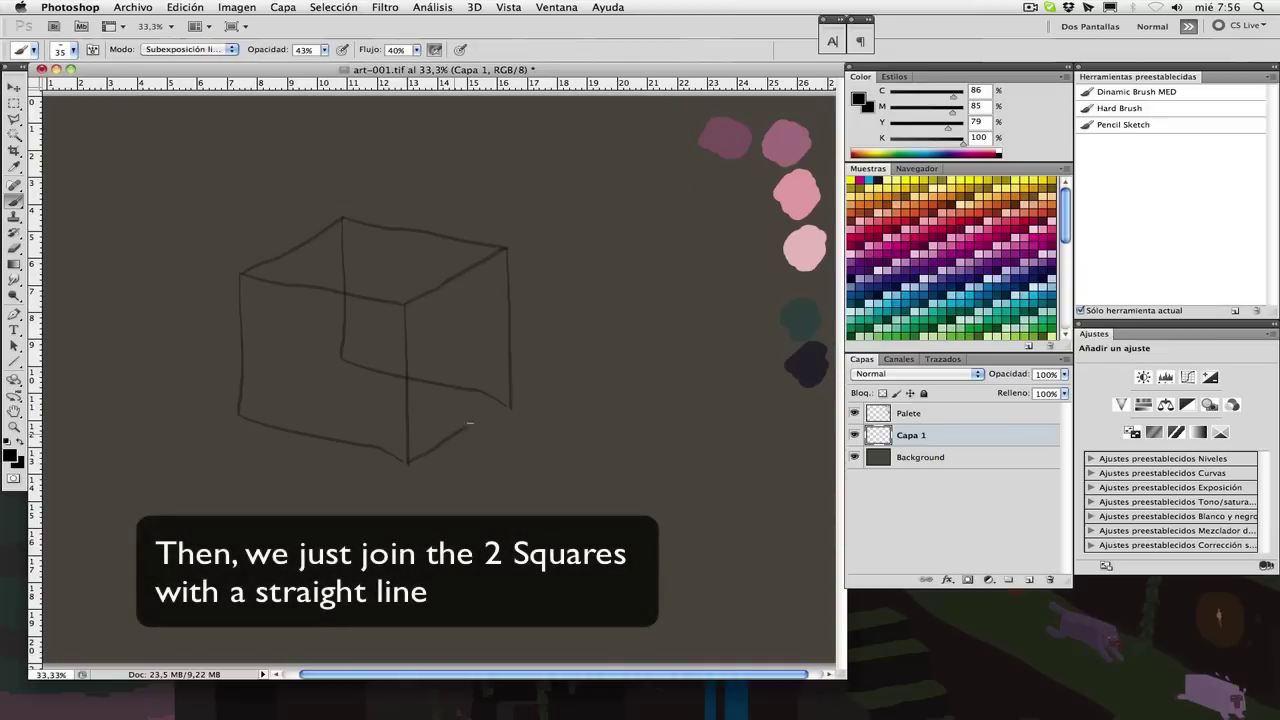
pyautogui.moveTo(305, 384)
pyautogui.mouseDown()
pyautogui.moveTo(341, 360)
pyautogui.moveTo(317, 380)
pyautogui.mouseUp()
# - Scale the cube sketch down slightly with Free Transform
pyautogui.hotkey('ctrl', '-')
pyautogui.press('v')
pyautogui.press('super+t')
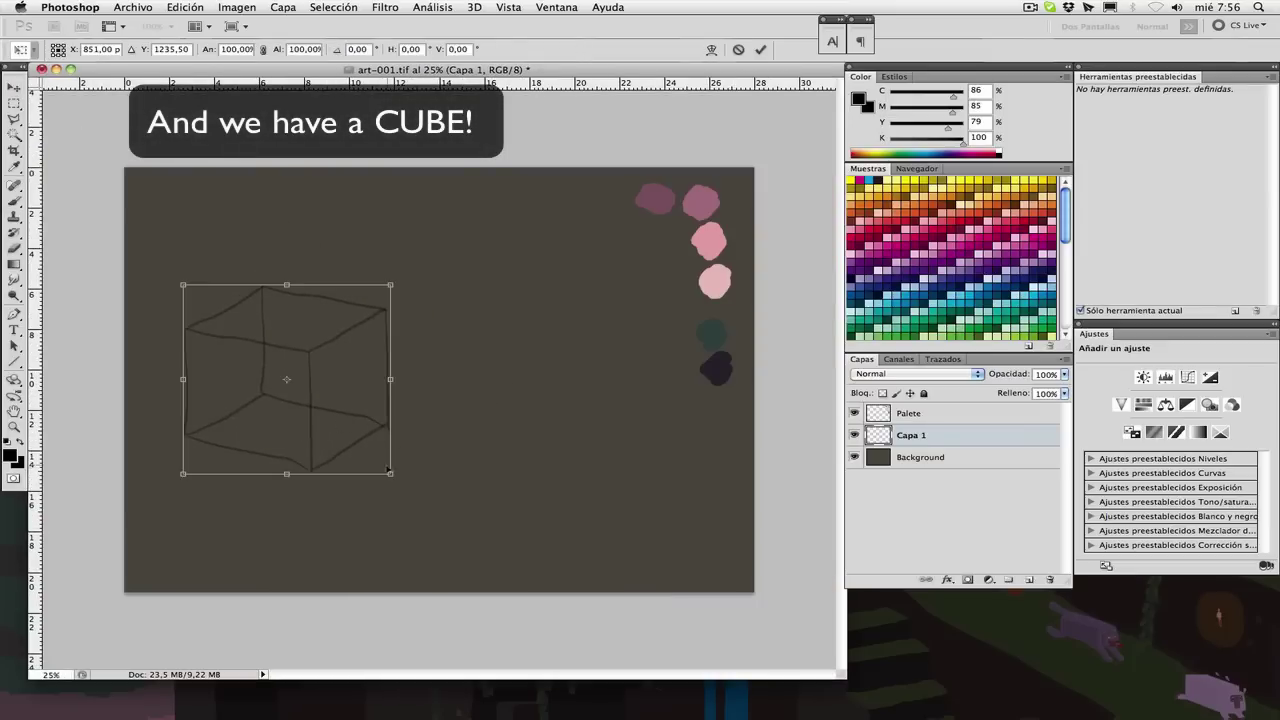
pyautogui.moveTo(389, 473); pyautogui.dragTo(373, 458)
pyautogui.press('Return')
# - Duplicate the cube layer, enlarge the copy to about 128% wide and 135% high, and place it behind the first cube as the body
pyautogui.moveTo(990, 436); pyautogui.dragTo(1030, 579)
pyautogui.moveTo(292, 376); pyautogui.dragTo(328, 320)
pyautogui.press('super+t')
pyautogui.moveTo(414, 406); pyautogui.dragTo(468, 471)
pyautogui.moveTo(403, 380); pyautogui.dragTo(417, 365)
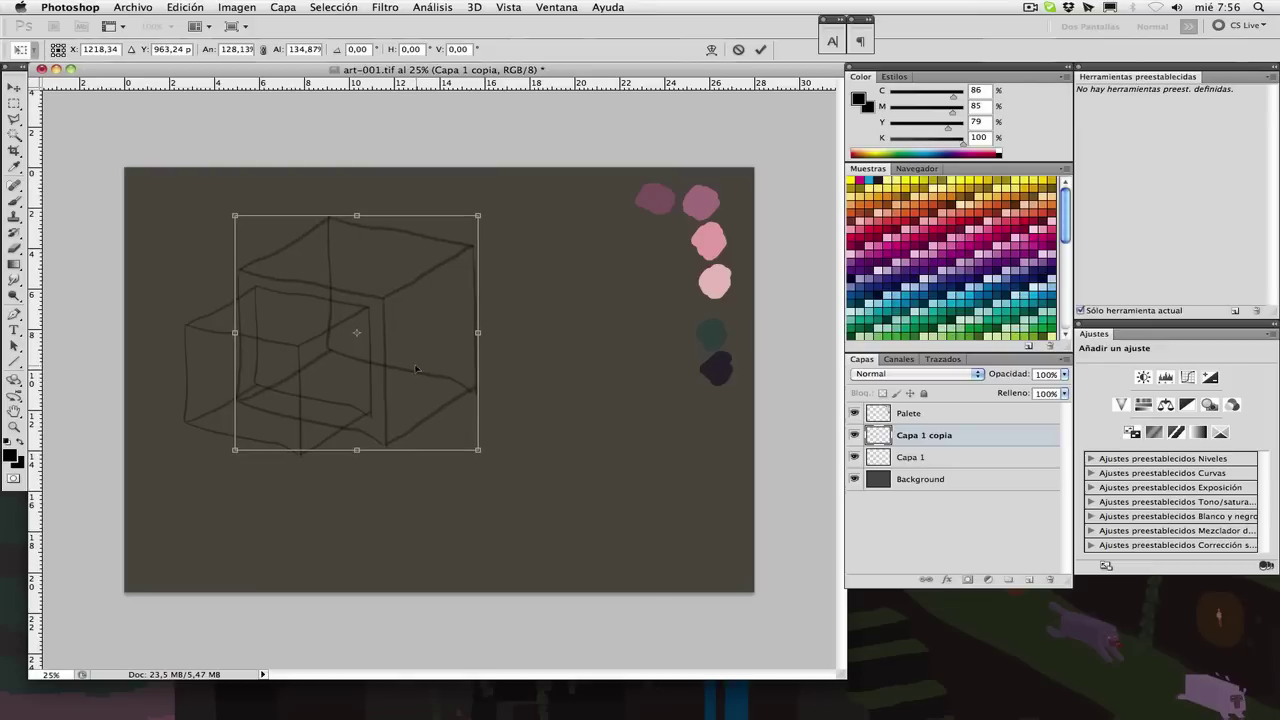
pyautogui.press('Return')
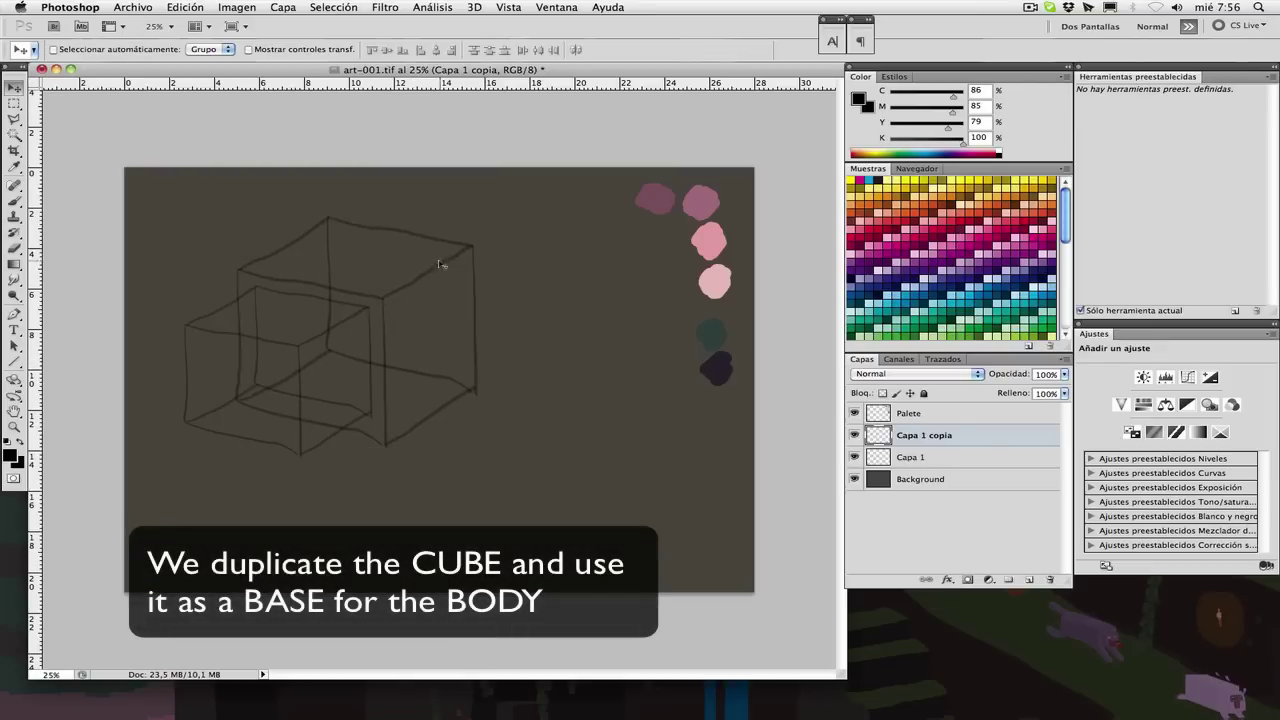
# - Lengthen the body by moving its lassoed rear end up and to the right, then fill the gaps in its edges with the brush
pyautogui.press('l')
pyautogui.click(418, 273)
pyautogui.click(481, 238)
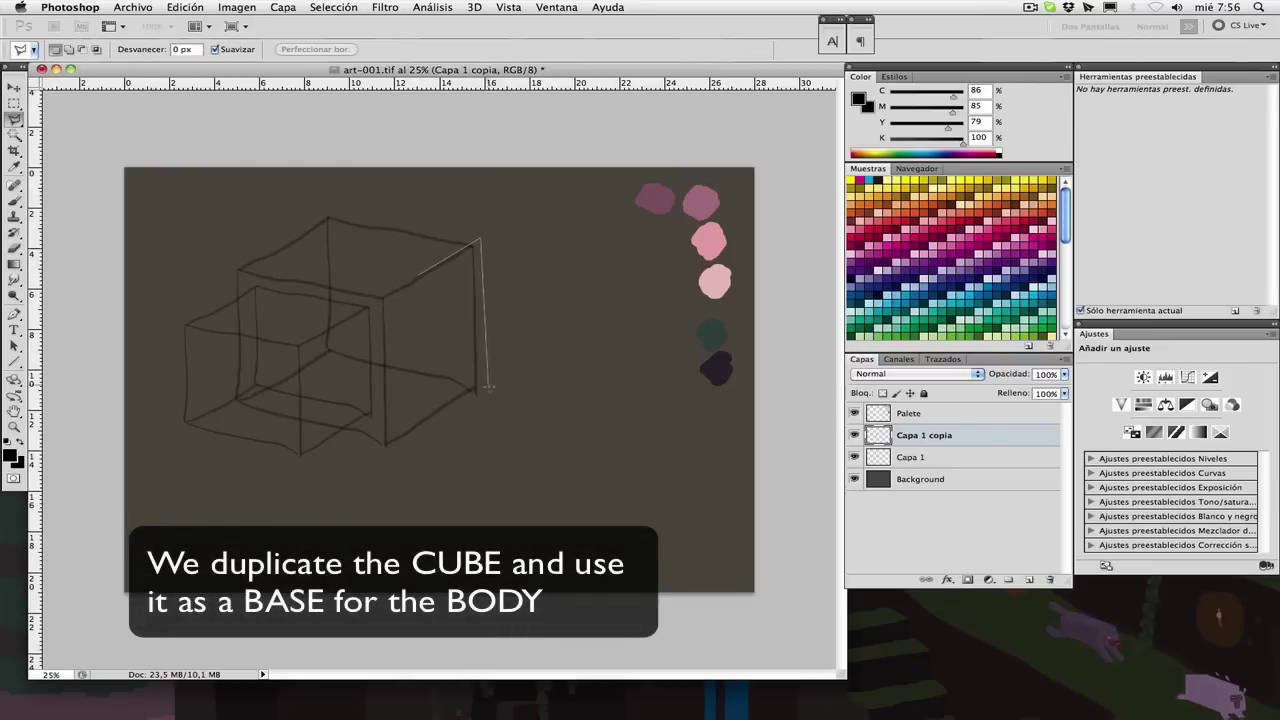
pyautogui.click(490, 387)
pyautogui.doubleClick(441, 422)
pyautogui.press('v')
pyautogui.moveTo(472, 299); pyautogui.dragTo(519, 274)
pyautogui.hotkey('ctrl', 'd')
pyautogui.press('b')
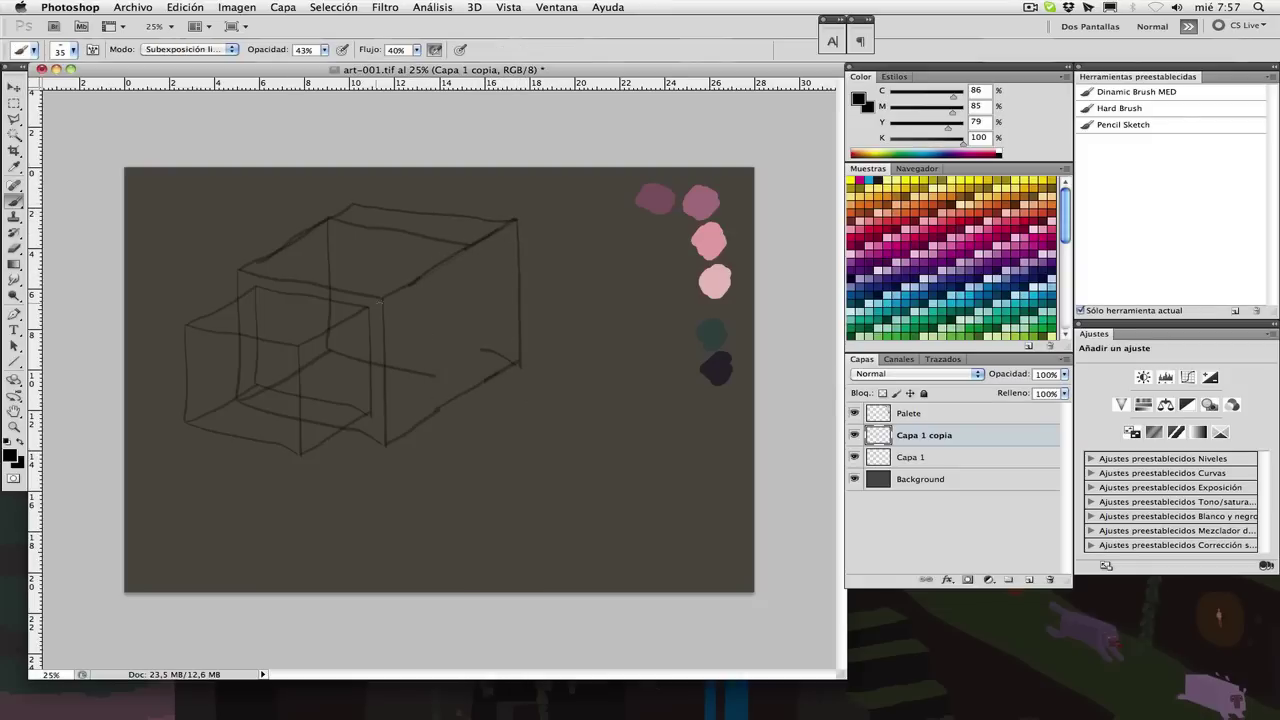
# - Erase the hidden inner lines of the body box, including those crossing the head cube
pyautogui.press('e')
pyautogui.rightClick(354, 242)
pyautogui.doubleClick(477, 326)
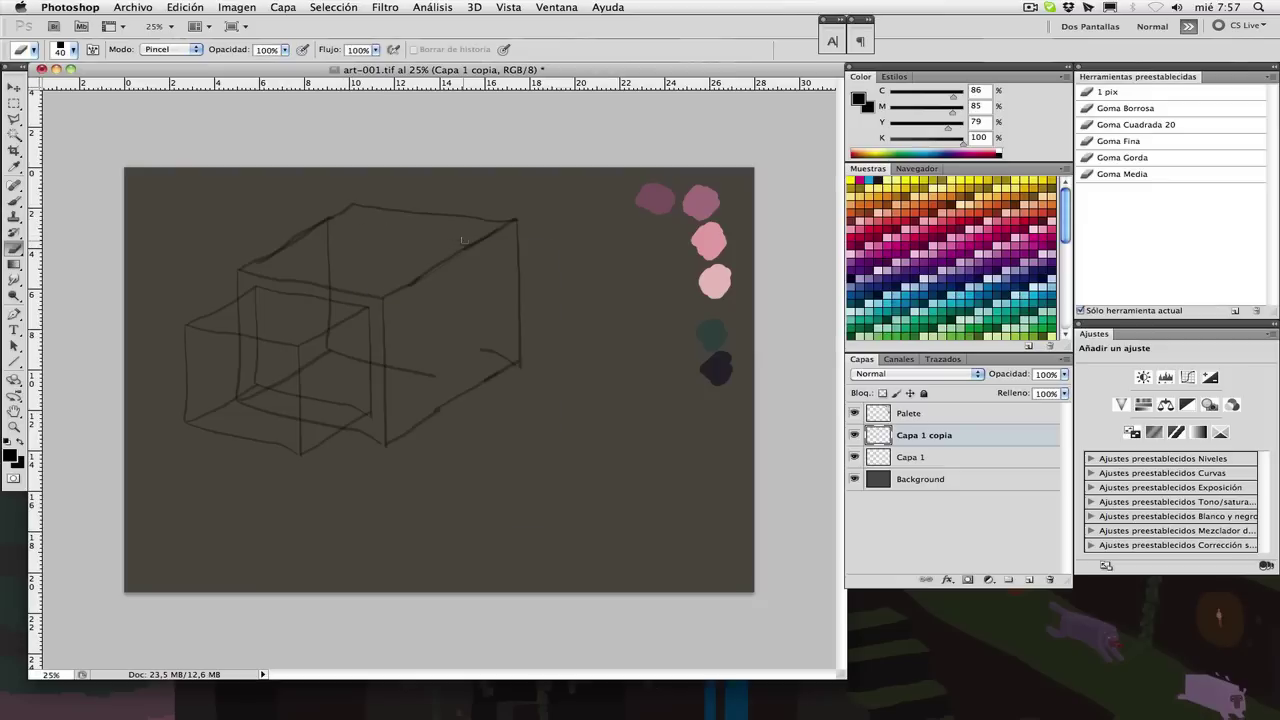
pyautogui.moveTo(331, 294)
pyautogui.mouseDown()
pyautogui.moveTo(307, 367)
pyautogui.moveTo(258, 364)
pyautogui.moveTo(230, 343)
pyautogui.moveTo(293, 406)
pyautogui.moveTo(249, 391)
pyautogui.mouseUp()
pyautogui.rightClick(263, 377)
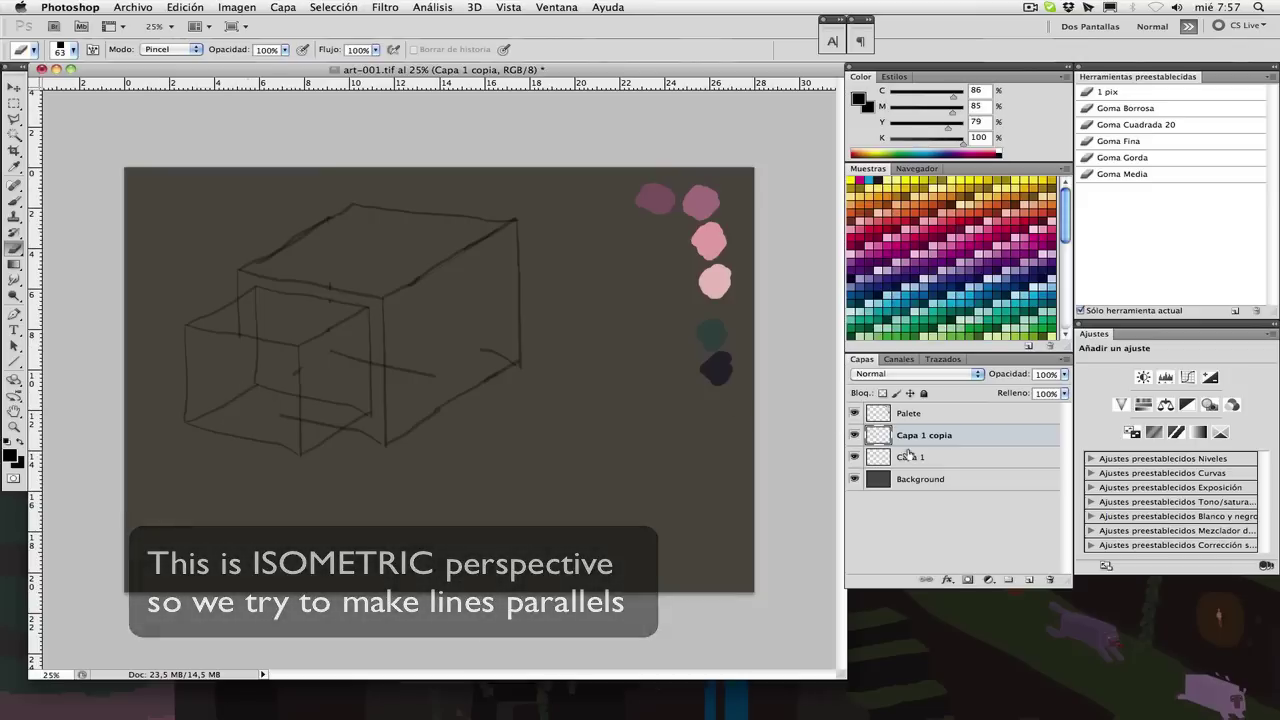
# - Merge the head and body layers and erase the useless lines inside and around the head cube
pyautogui.keyDown('shift'); pyautogui.click(912, 457); pyautogui.keyUp('shift')
pyautogui.press('super+e')
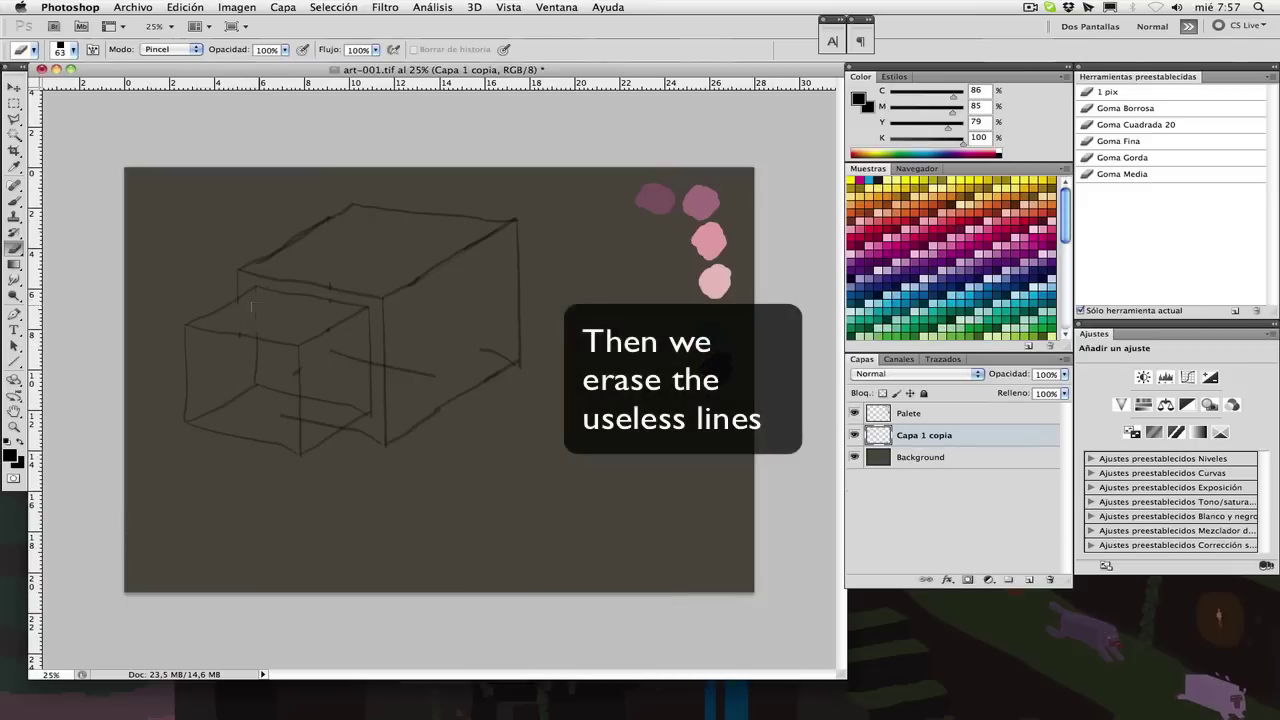
pyautogui.moveTo(256, 354); pyautogui.dragTo(198, 413)
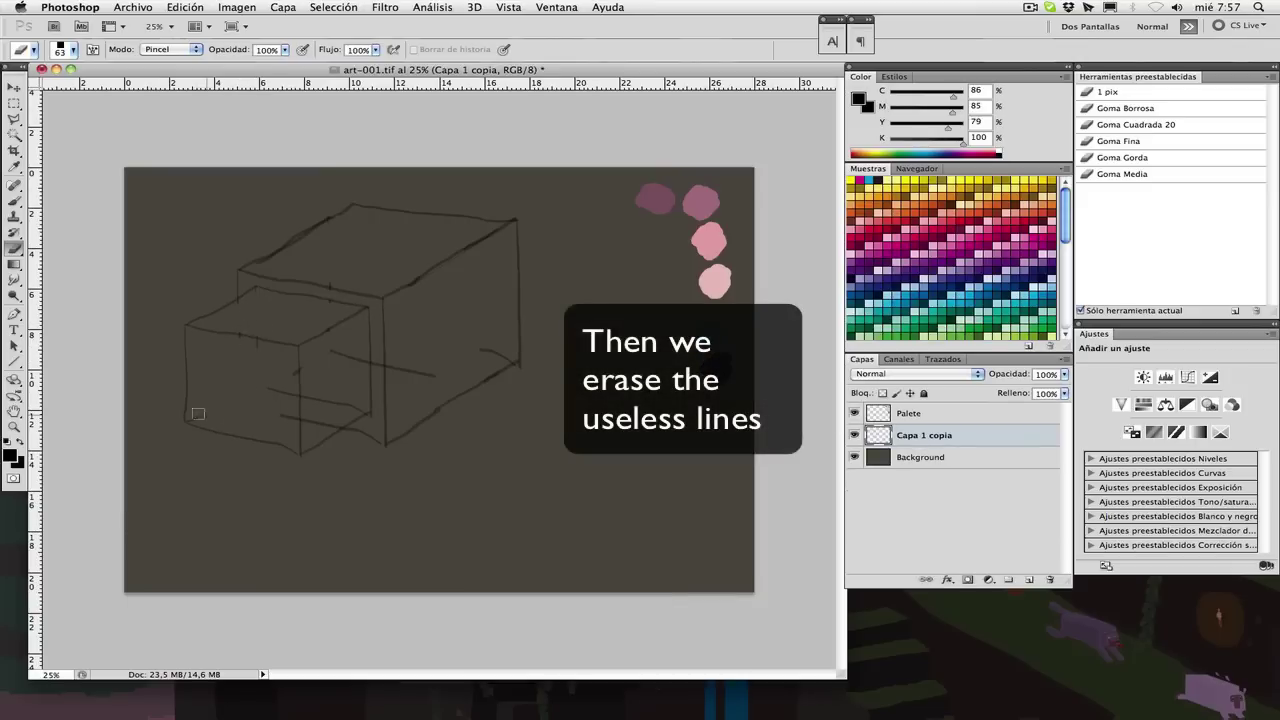
pyautogui.moveTo(334, 411); pyautogui.dragTo(337, 428)
pyautogui.moveTo(331, 352); pyautogui.dragTo(361, 358)
pyautogui.click(289, 377)
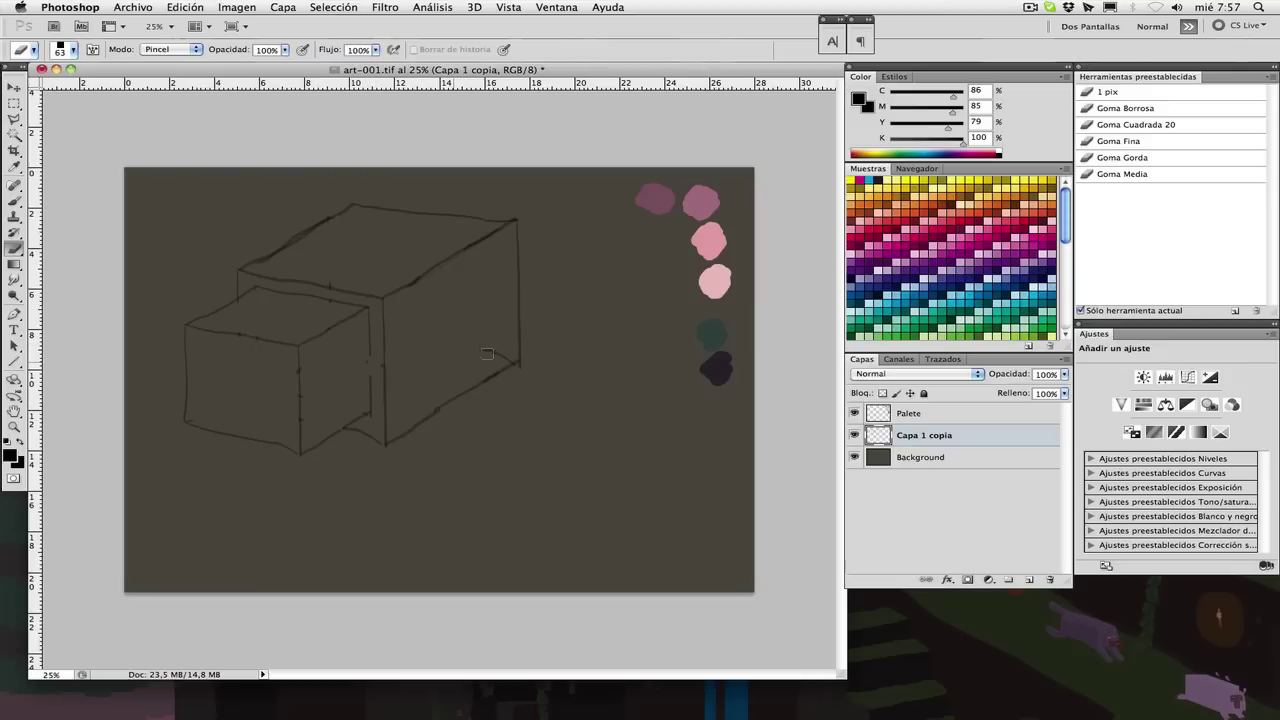
# - Redraw the body's rear top edge slightly higher and erase the old edge line
pyautogui.press('b')
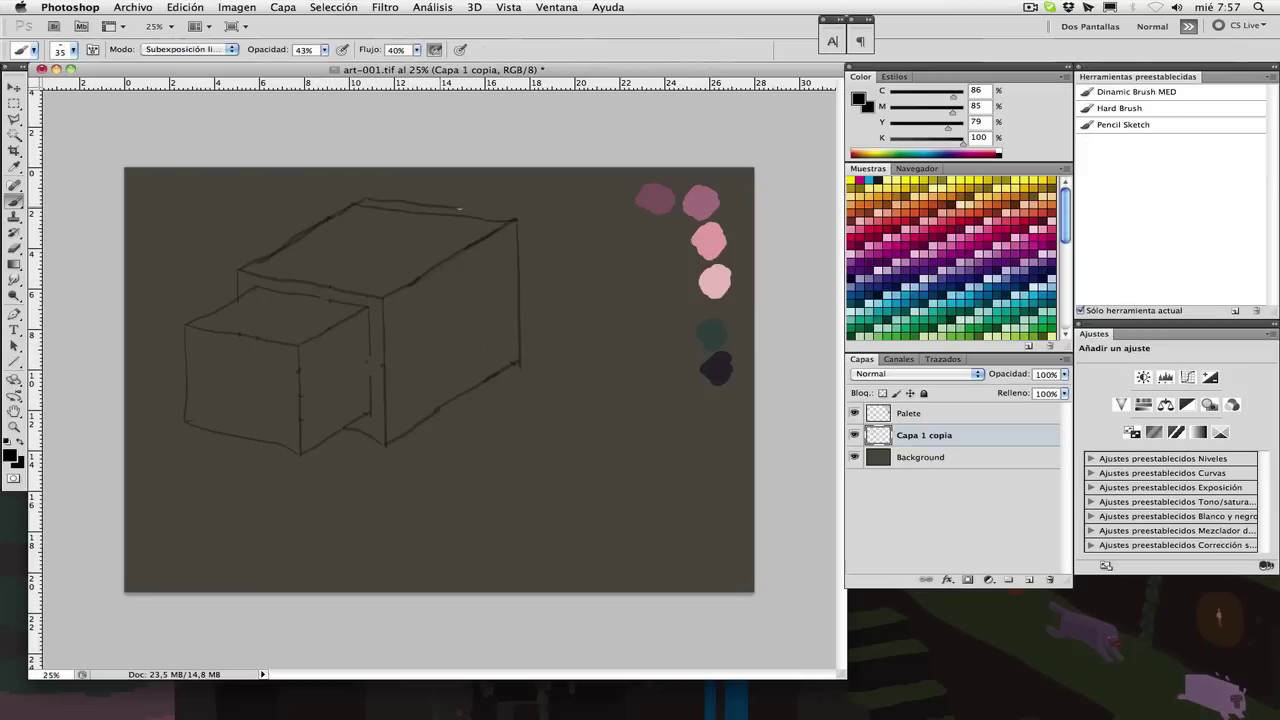
pyautogui.press('e')
pyautogui.moveTo(496, 218); pyautogui.dragTo(368, 207)
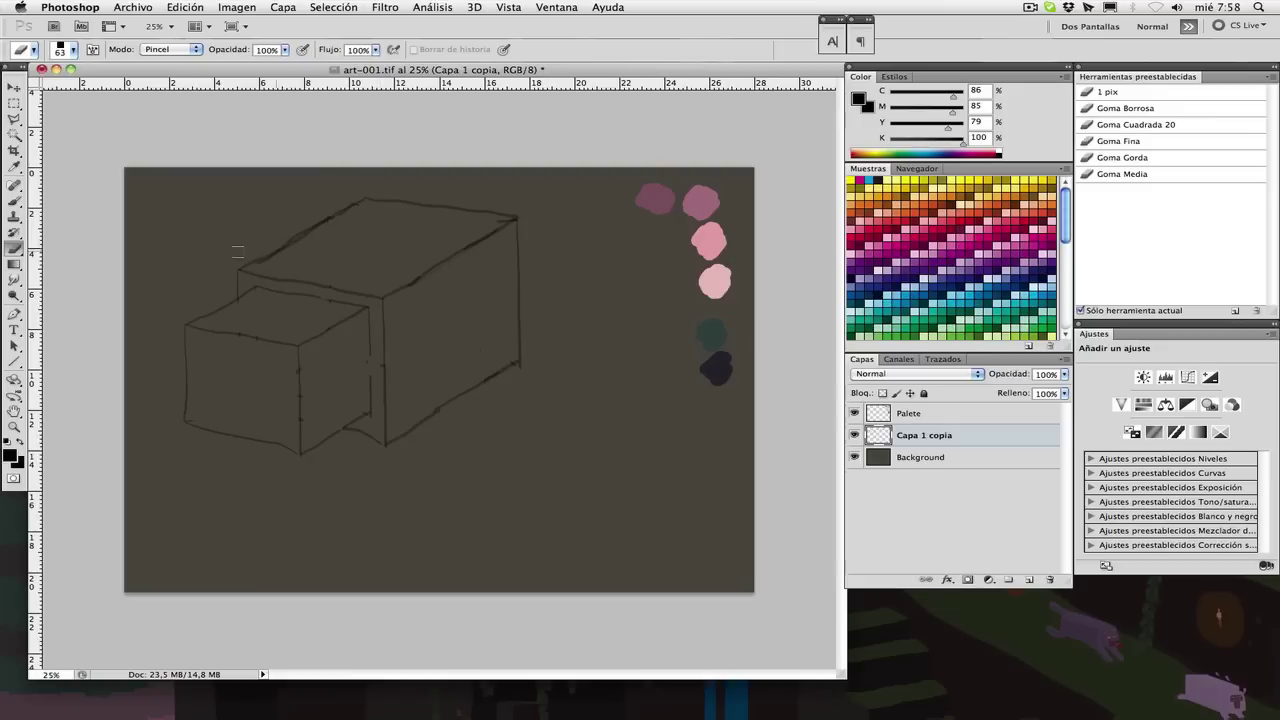
# - Sketch an upright rectangle for a leg below the body on a new layer and skew it into the leg's front face
pyautogui.press('b')
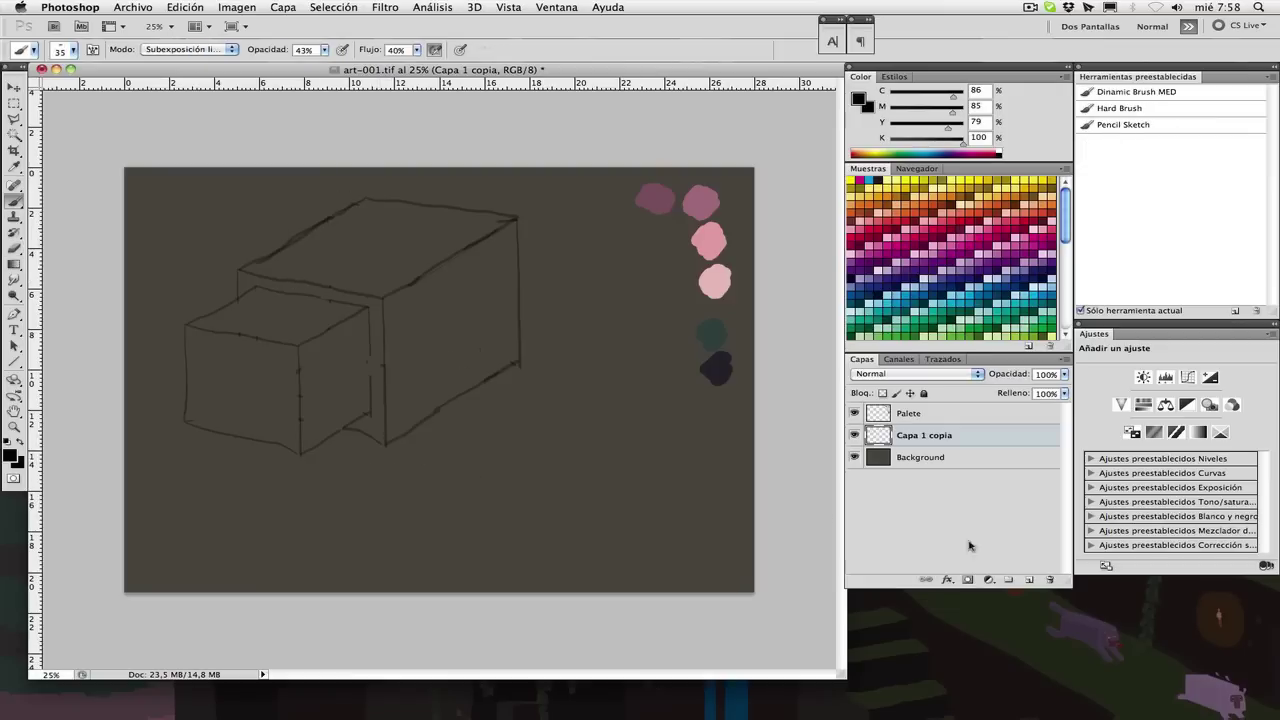
pyautogui.click(1029, 579)
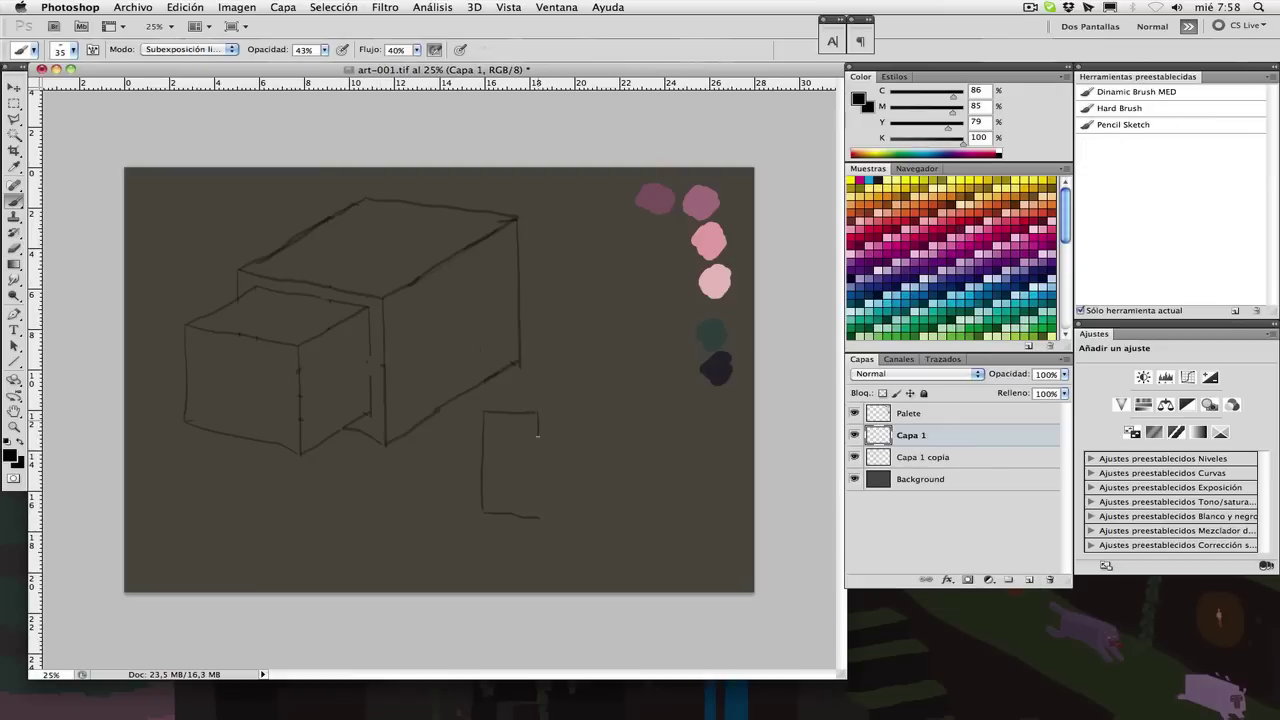
pyautogui.moveTo(538, 436); pyautogui.dragTo(539, 516)
pyautogui.press('super+t')
pyautogui.moveTo(480, 466); pyautogui.dragTo(487, 457)
pyautogui.moveTo(493, 441)
pyautogui.mouseDown()
pyautogui.moveTo(335, 358)
pyautogui.moveTo(213, 363)
pyautogui.moveTo(490, 474)
pyautogui.mouseUp()
pyautogui.press('Return')
# - Duplicate the leg's front face, narrow the copy to about 50%, and skew it to form the leg's side face
pyautogui.press('v')
pyautogui.keyDown('alt'); pyautogui.moveTo(490, 474); pyautogui.dragTo(522, 465); pyautogui.keyUp('alt')
pyautogui.press('super+t')
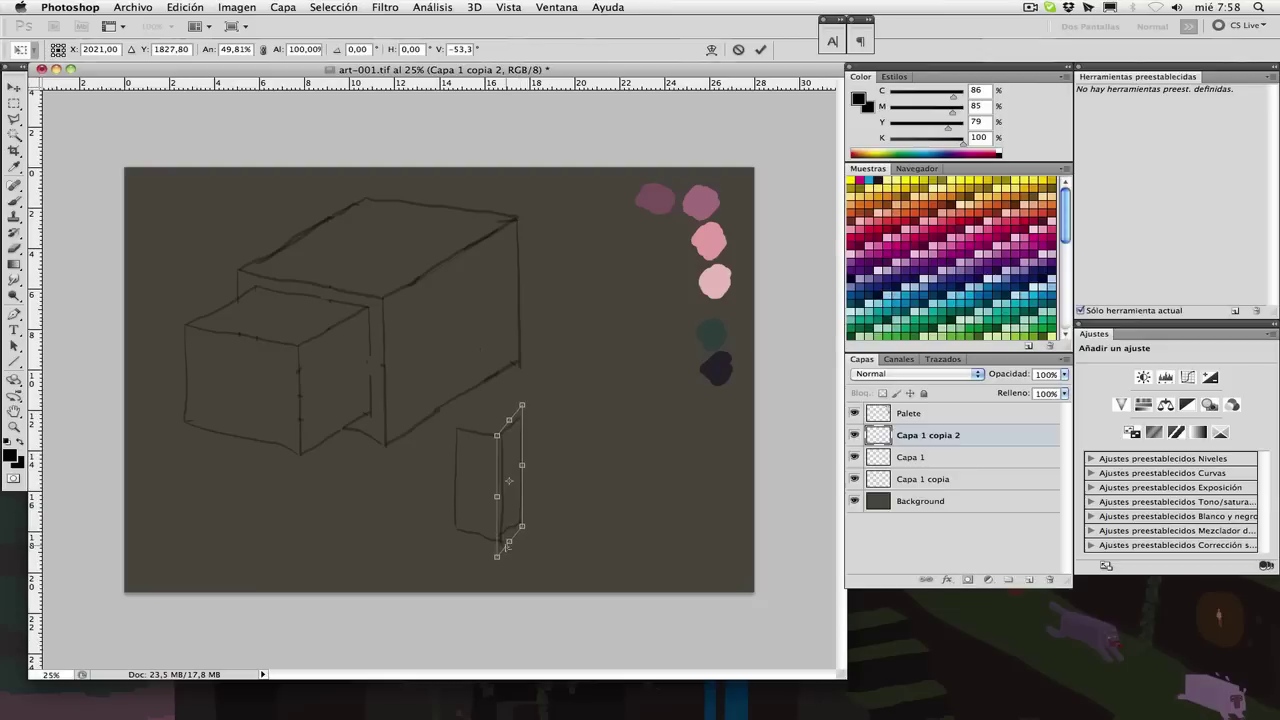
pyautogui.moveTo(508, 543); pyautogui.dragTo(509, 550)
pyautogui.keyDown('super'); pyautogui.moveTo(522, 470); pyautogui.dragTo(522, 468); pyautogui.keyUp('super')
pyautogui.keyDown('super'); pyautogui.moveTo(522, 404); pyautogui.dragTo(522, 407); pyautogui.keyUp('super')
pyautogui.keyDown('super'); pyautogui.moveTo(522, 533); pyautogui.dragTo(524, 528); pyautogui.keyUp('super')
pyautogui.press('Return')
# - Clean up the doubled line along the leg's shared edge and merge its two face layers
pyautogui.press('e')
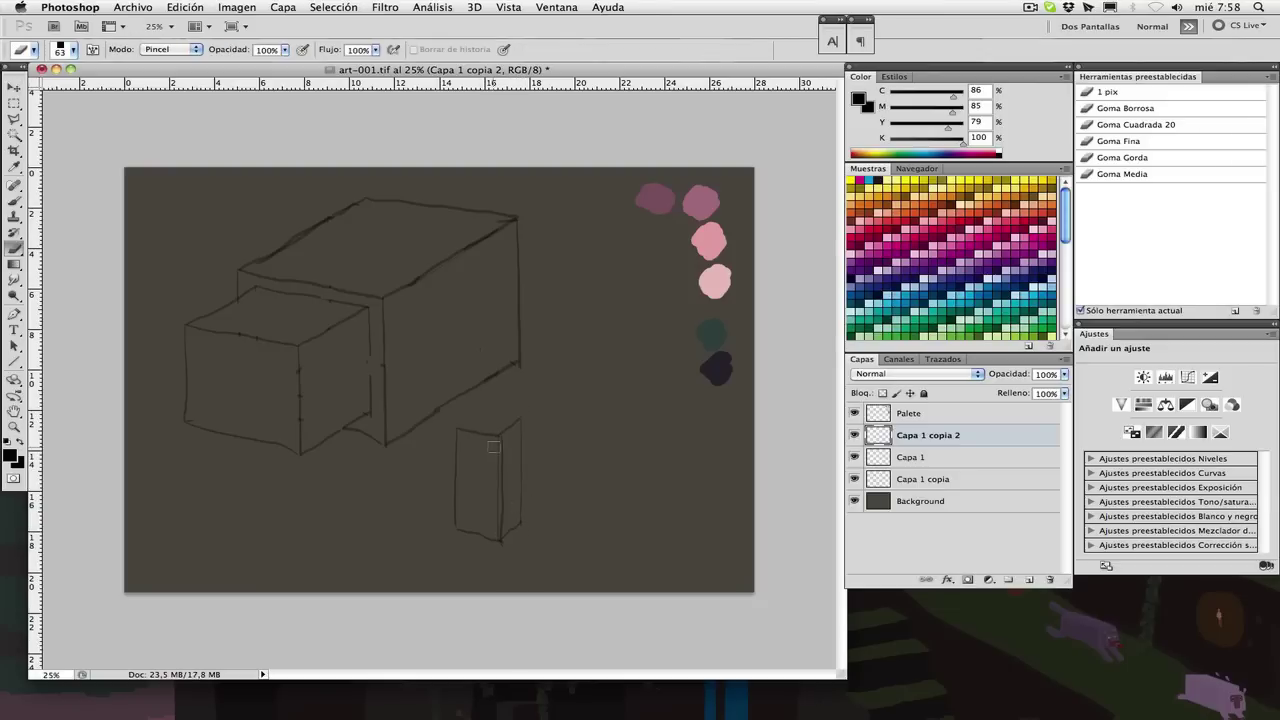
pyautogui.keyDown('super'); pyautogui.click(923, 461); pyautogui.keyUp('super')
pyautogui.press('super+e')
# - Move the leg under the body's near front corner and place copies at the rear corner and below the head
pyautogui.press('v')
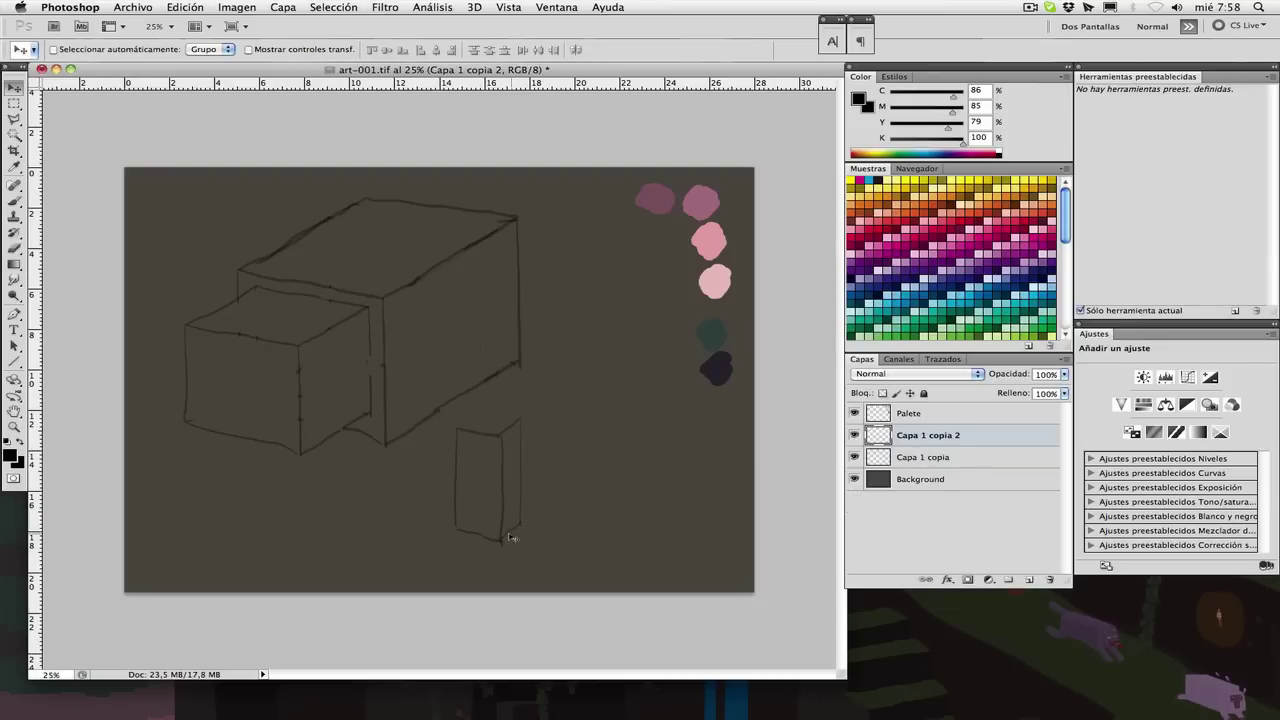
pyautogui.moveTo(506, 527); pyautogui.dragTo(394, 465)
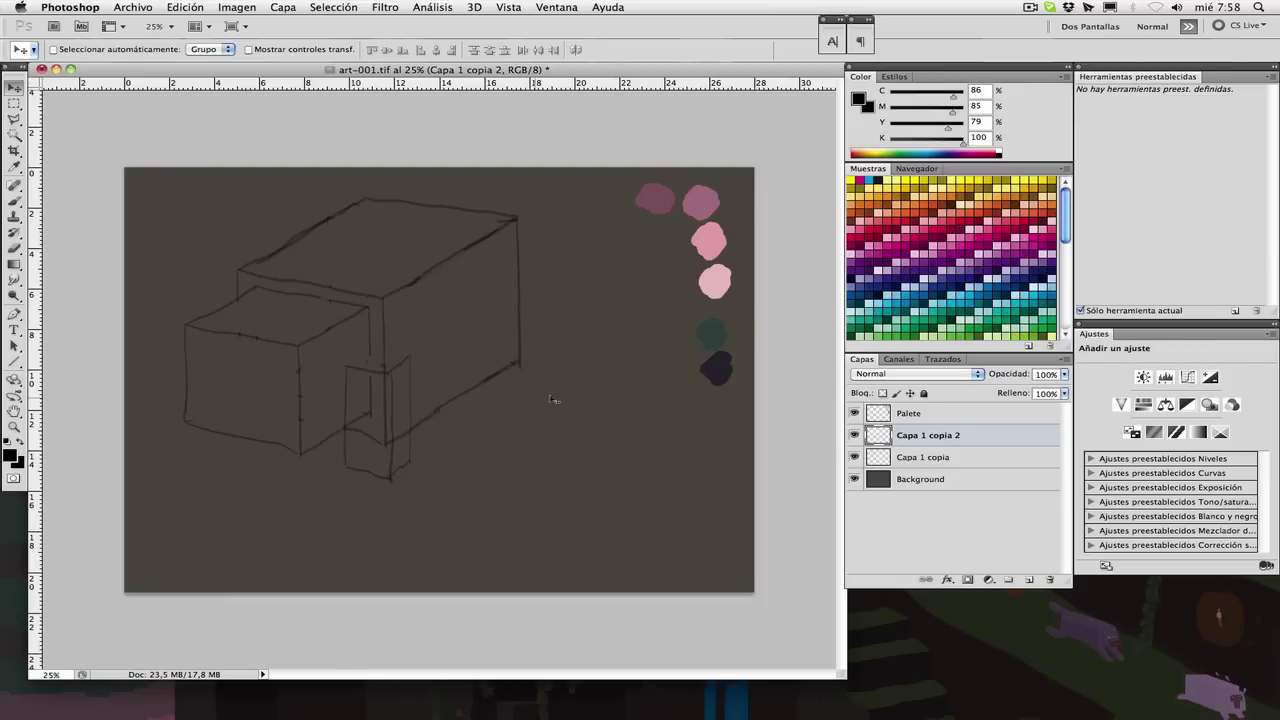
pyautogui.moveTo(443, 428); pyautogui.dragTo(516, 396)
pyautogui.moveTo(509, 383); pyautogui.dragTo(276, 437)
# - Adjust the positions of the near front leg and the rear leg so they line up with the body's corners
pyautogui.rightClick(388, 472)
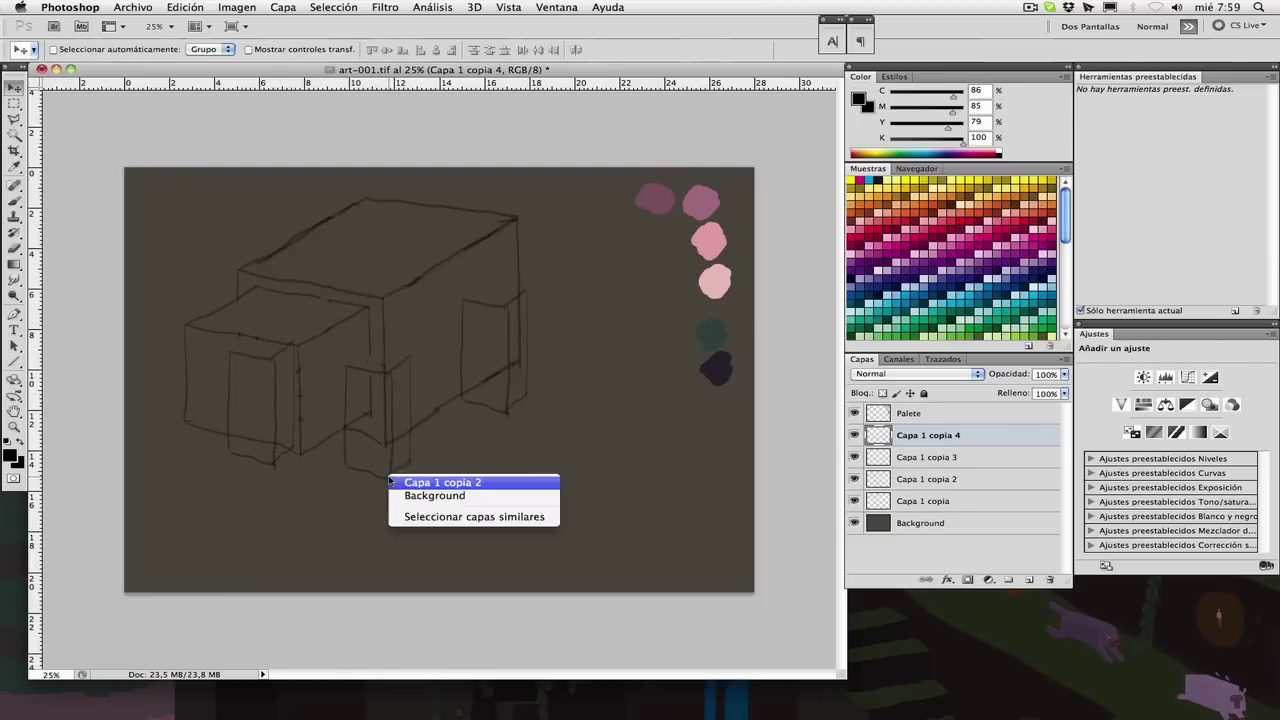
pyautogui.click(390, 481)
pyautogui.moveTo(388, 483); pyautogui.dragTo(382, 483)
pyautogui.rightClick(502, 408)
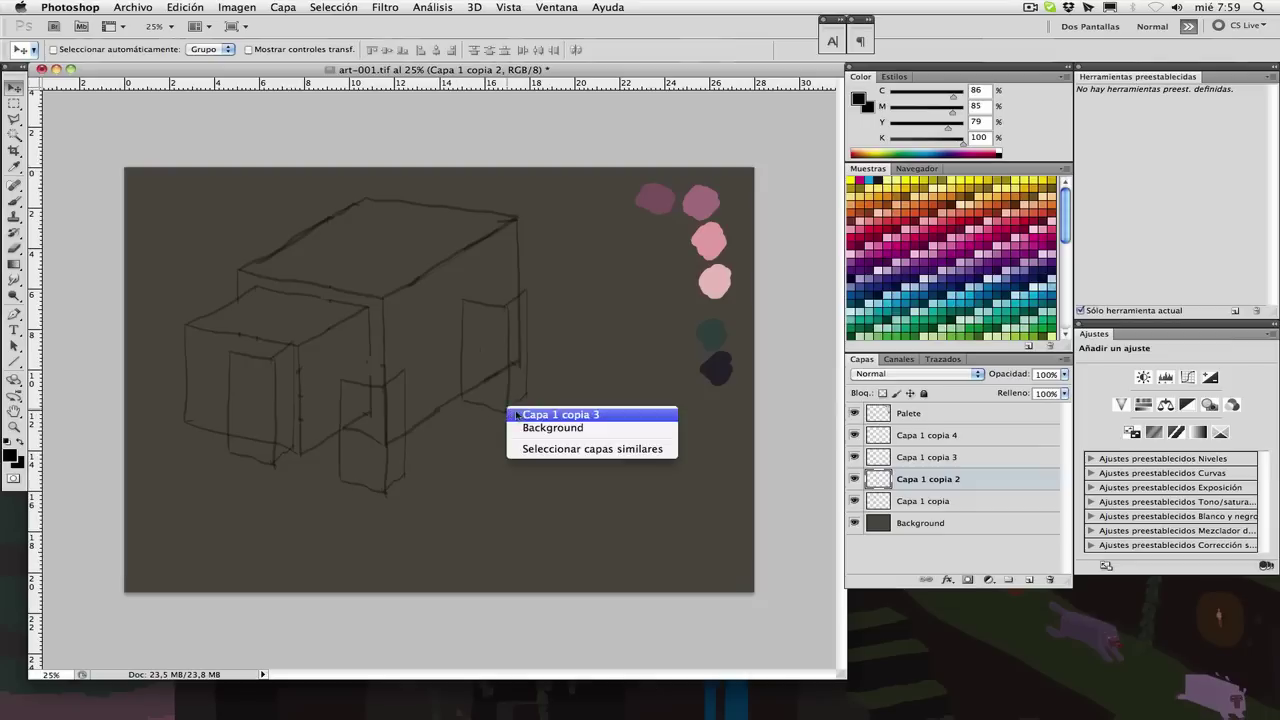
pyautogui.click(505, 415)
# - Merge the near front and rear leg layers with the body and erase the lines where they overlap it
pyautogui.keyDown('shift'); pyautogui.click(926, 500); pyautogui.keyUp('shift')
pyautogui.press('super+e')
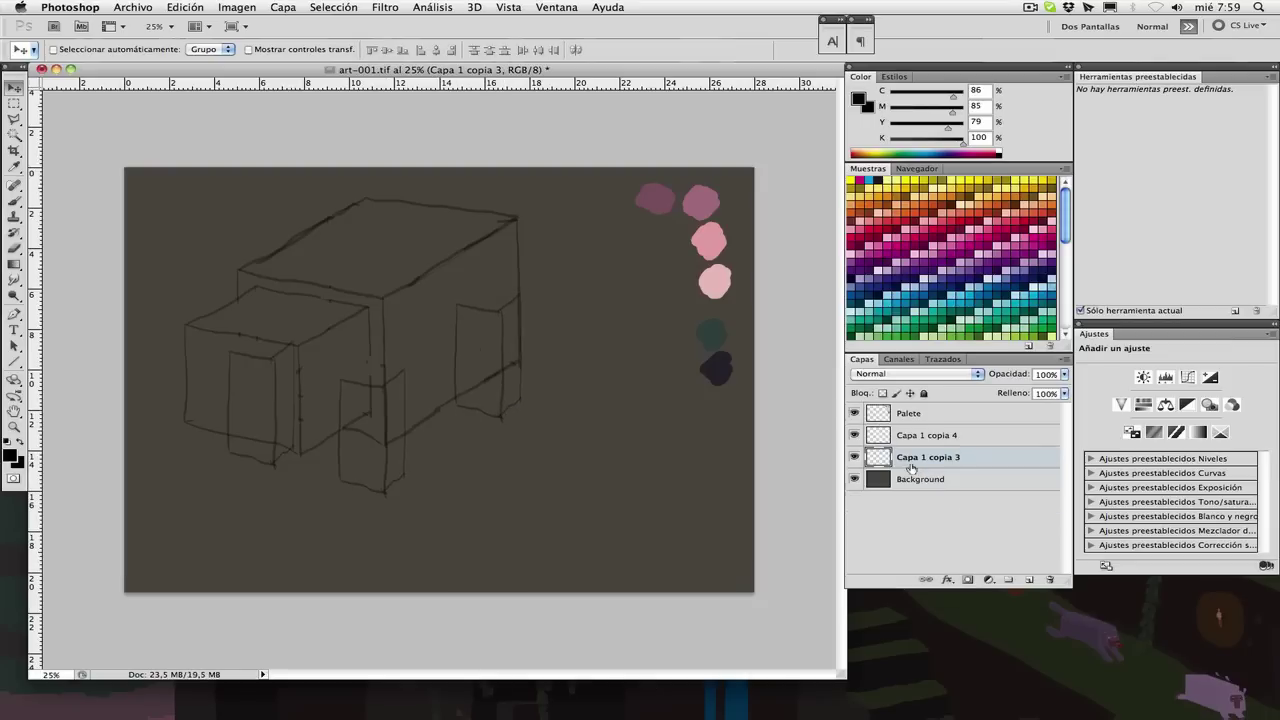
pyautogui.press('e')
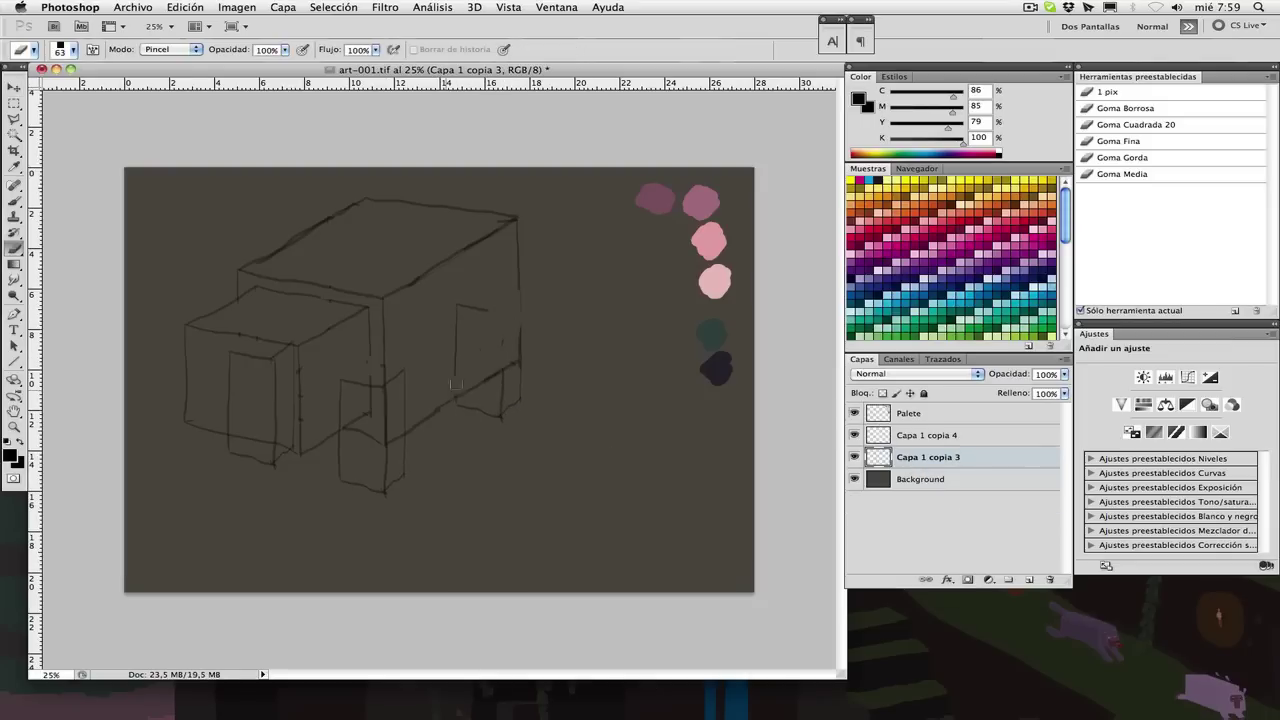
pyautogui.moveTo(455, 383); pyautogui.dragTo(455, 340)
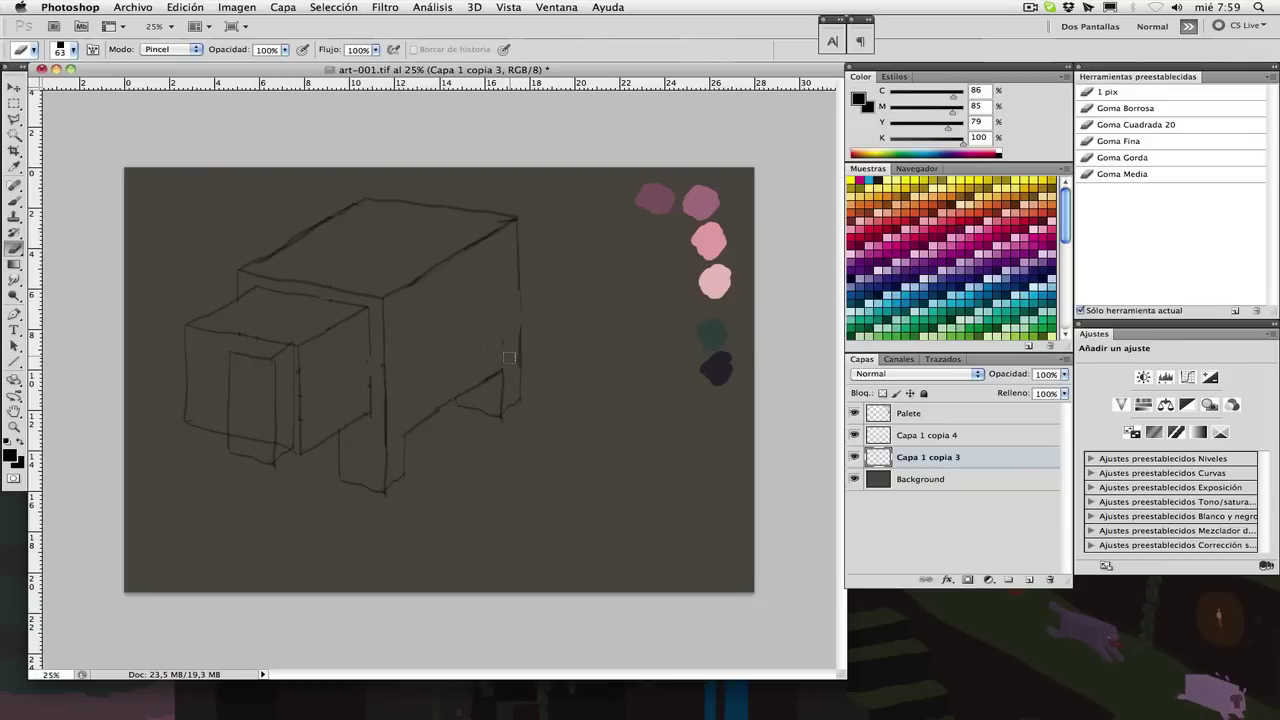
# - Merge the far front leg into the sketch layer and erase the part of it hidden behind the head
pyautogui.keyDown('shift'); pyautogui.click(918, 437); pyautogui.keyUp('shift')
pyautogui.press('super+e')
pyautogui.moveTo(273, 361)
pyautogui.mouseDown()
pyautogui.moveTo(279, 435)
pyautogui.moveTo(235, 426)
pyautogui.moveTo(223, 368)
pyautogui.moveTo(288, 362)
pyautogui.mouseUp()
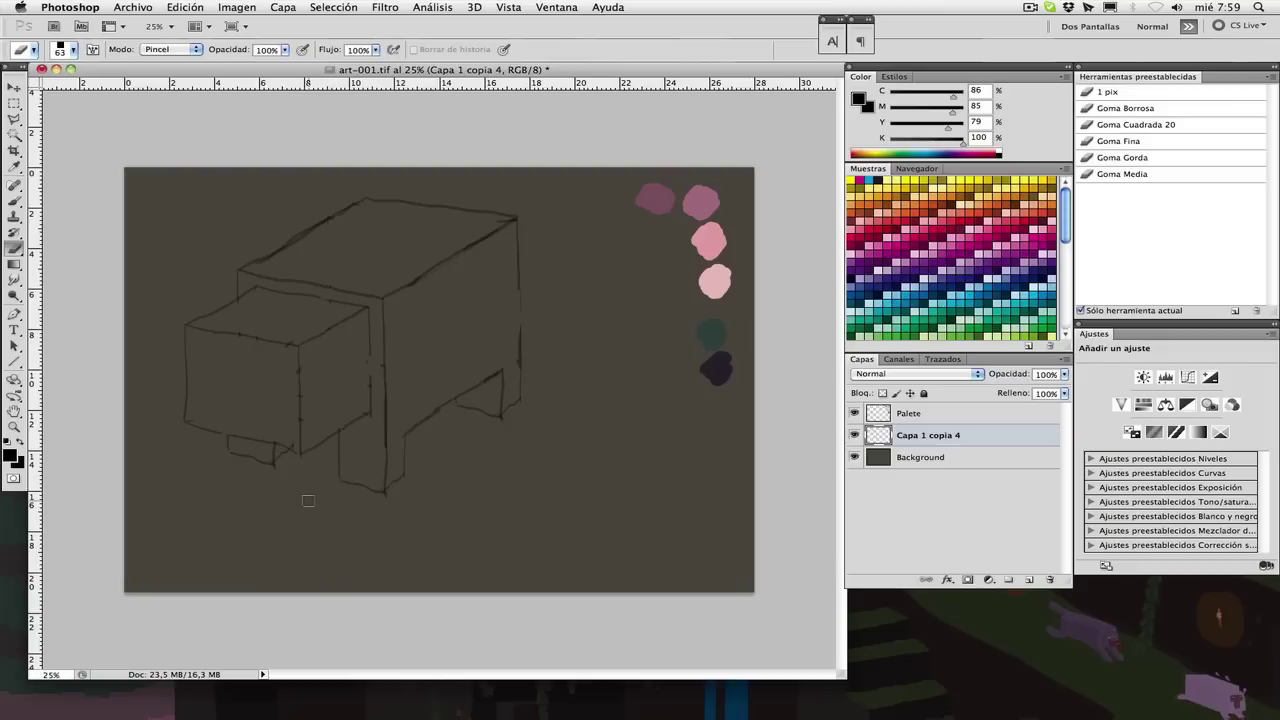
# - Sketch a square for the nose, cut and paste it onto its own layer, and move it onto the face
pyautogui.press('b')
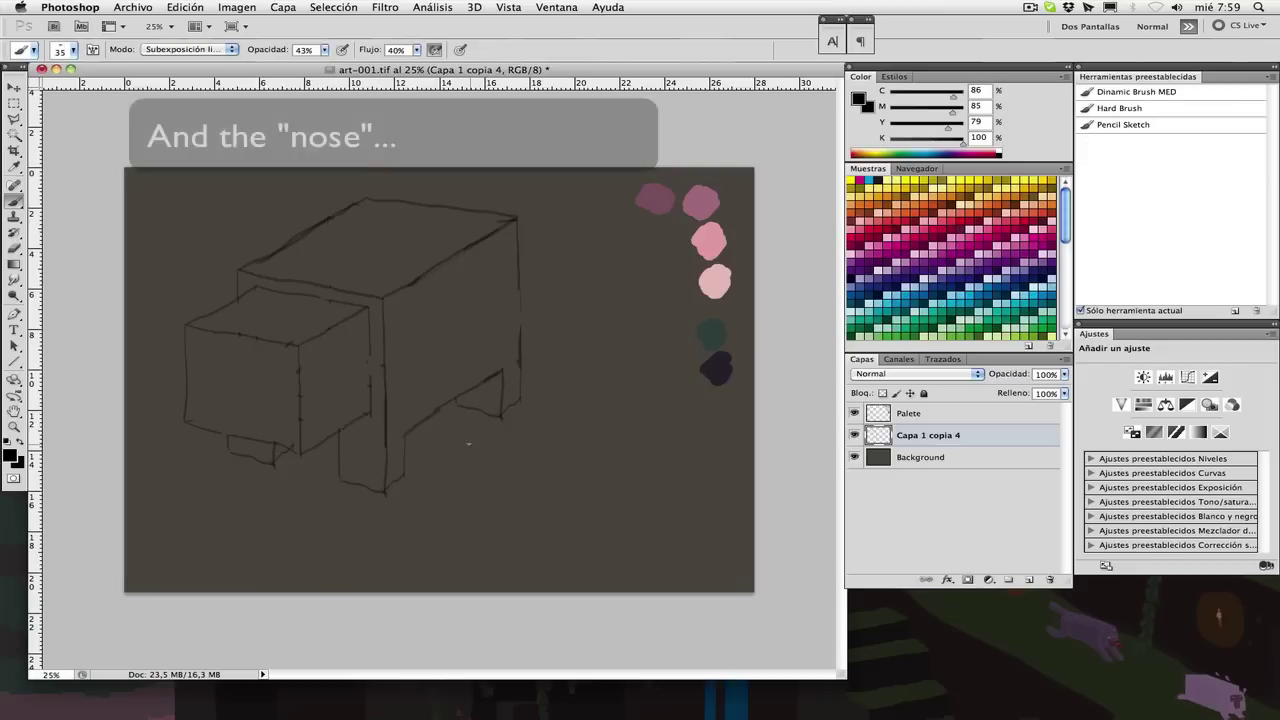
pyautogui.moveTo(482, 462); pyautogui.dragTo(566, 454)
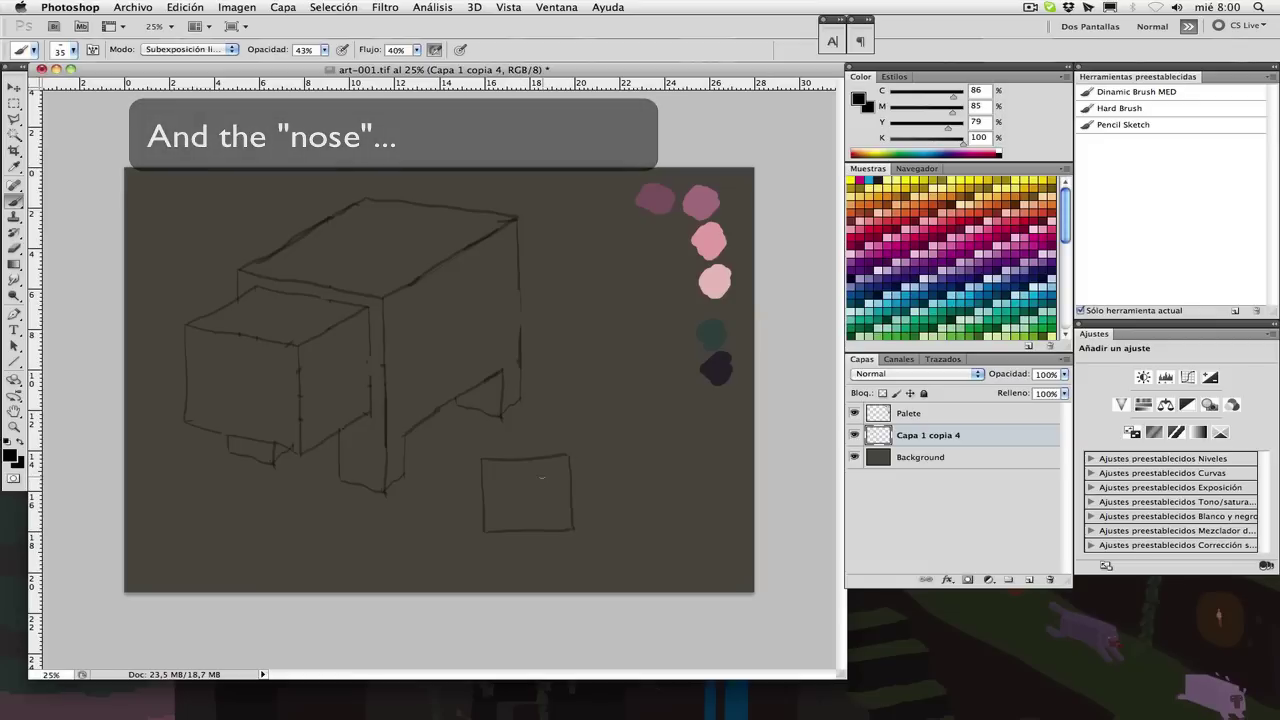
pyautogui.press('m')
pyautogui.moveTo(464, 444); pyautogui.dragTo(588, 548)
pyautogui.press('super+x')
pyautogui.press('super+v')
pyautogui.moveTo(484, 414); pyautogui.dragTo(286, 420)
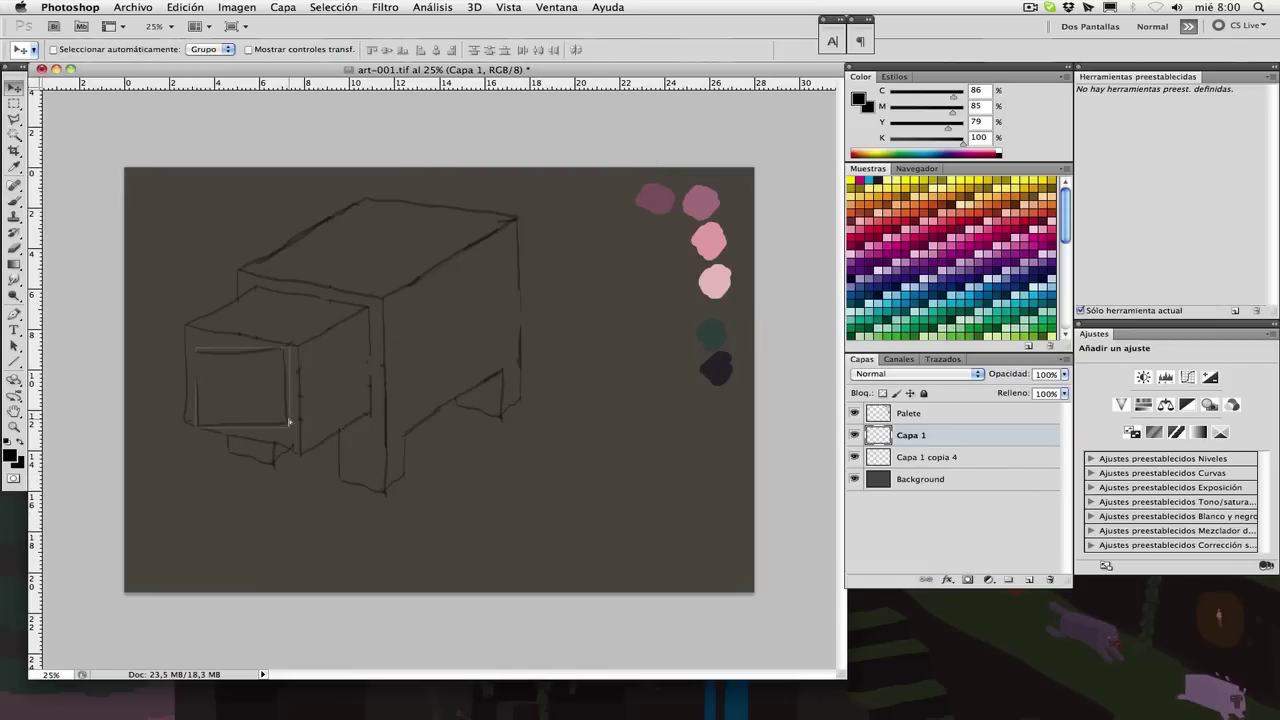
# - Shrink and skew the nose square to fit the lower part of the face
pyautogui.scroll(-1, 300, 363)
pyautogui.hotkey('ctrl', 't')
pyautogui.moveTo(297, 350); pyautogui.dragTo(268, 378)
pyautogui.moveTo(192, 397); pyautogui.dragTo(253, 410)
pyautogui.press('Return')
# - Merge the nose layers, clean up the nose with the eraser, and merge it into the sketch layer
pyautogui.keyDown('shift'); pyautogui.click(918, 460); pyautogui.keyUp('shift')
pyautogui.press('super+e')
pyautogui.press('e')
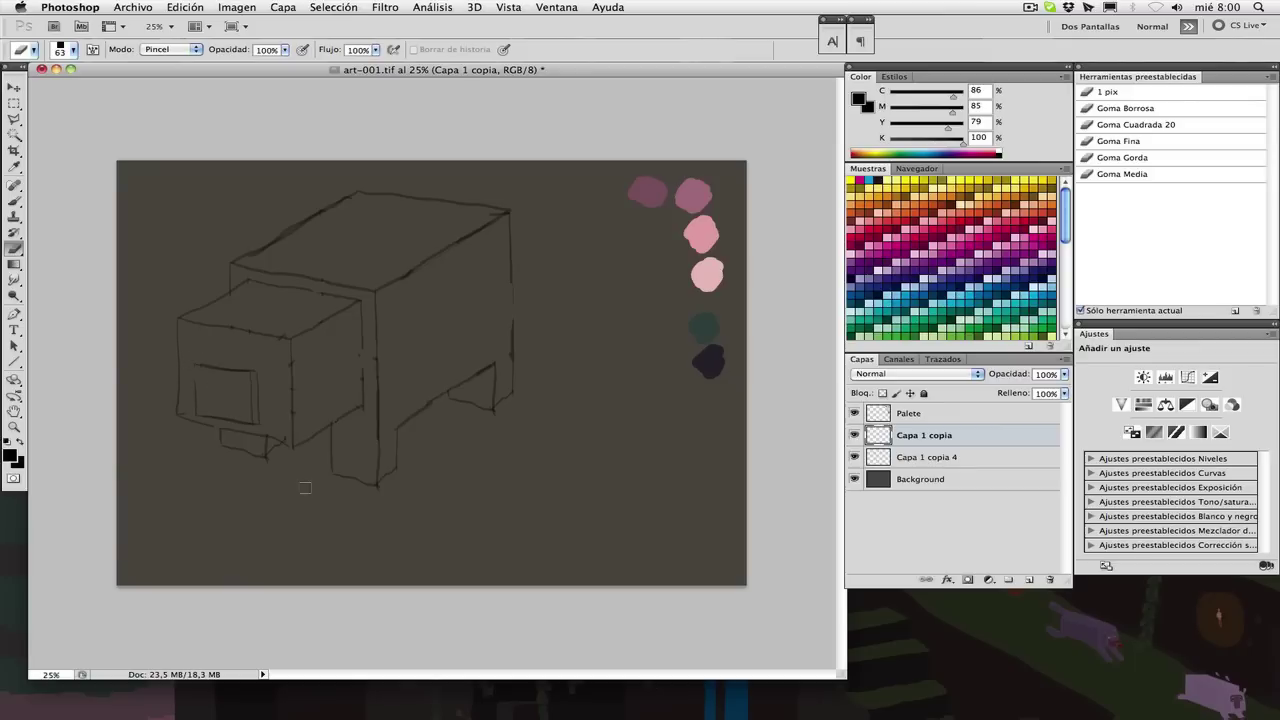
pyautogui.keyDown('shift'); pyautogui.click(900, 458); pyautogui.keyUp('shift')
pyautogui.press('super+e')
# - Draw the pig's curled tail, eyes, nostrils, mouth and hoof lines with the brush
pyautogui.press('b')
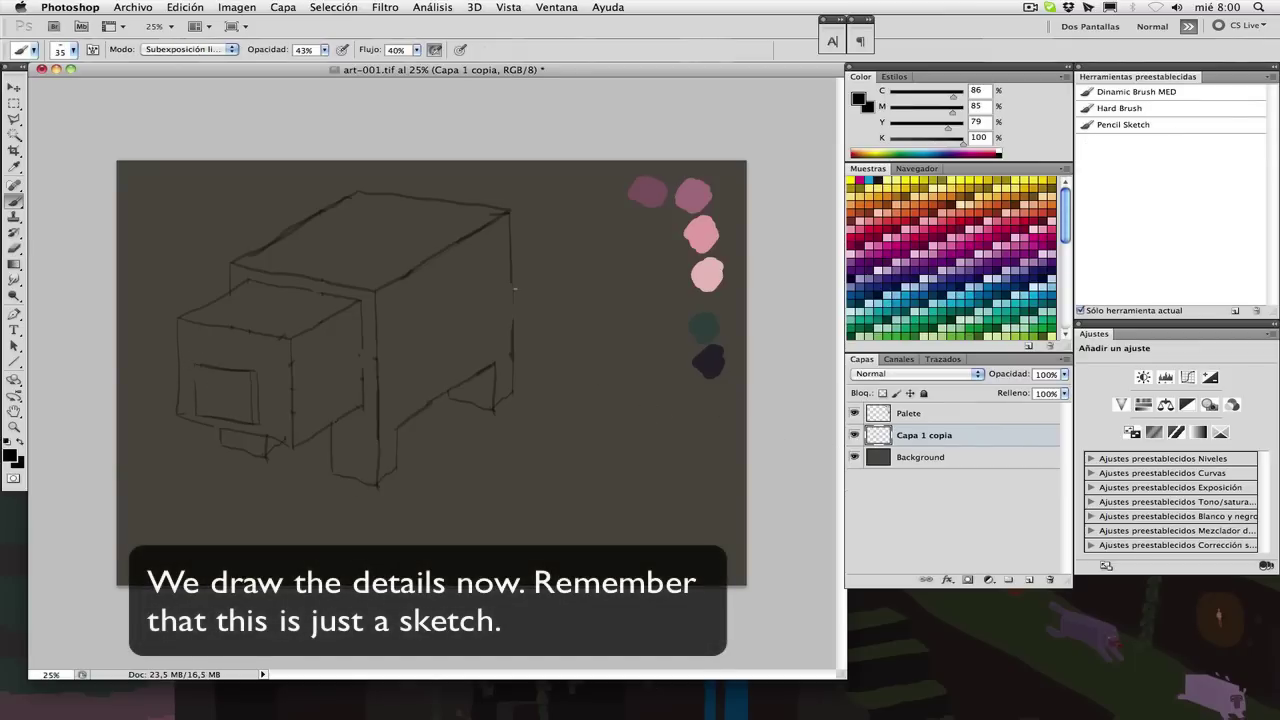
pyautogui.moveTo(430, 188); pyautogui.dragTo(455, 202)
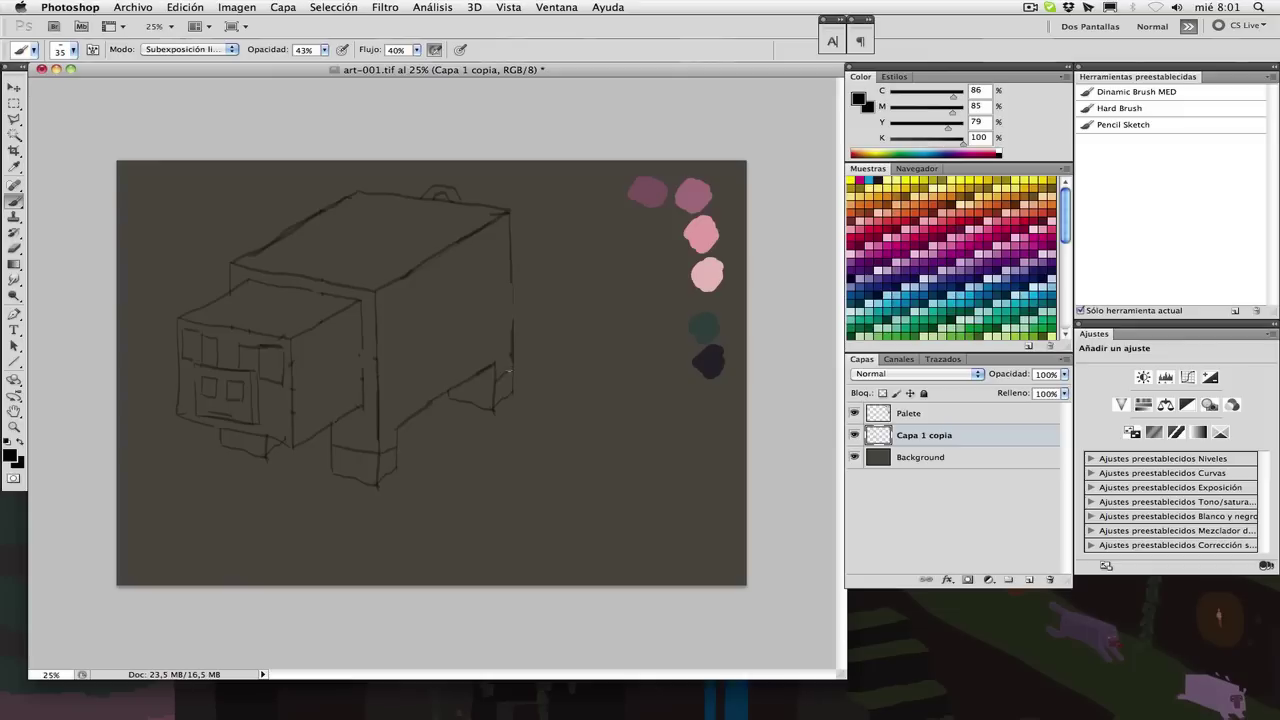
# - Create a new layer named COLOR above the background and load the Hard Brush with the palette's dark mauve
pyautogui.click(920, 456)
pyautogui.press('super+shift+n')
pyautogui.write('COLOR')
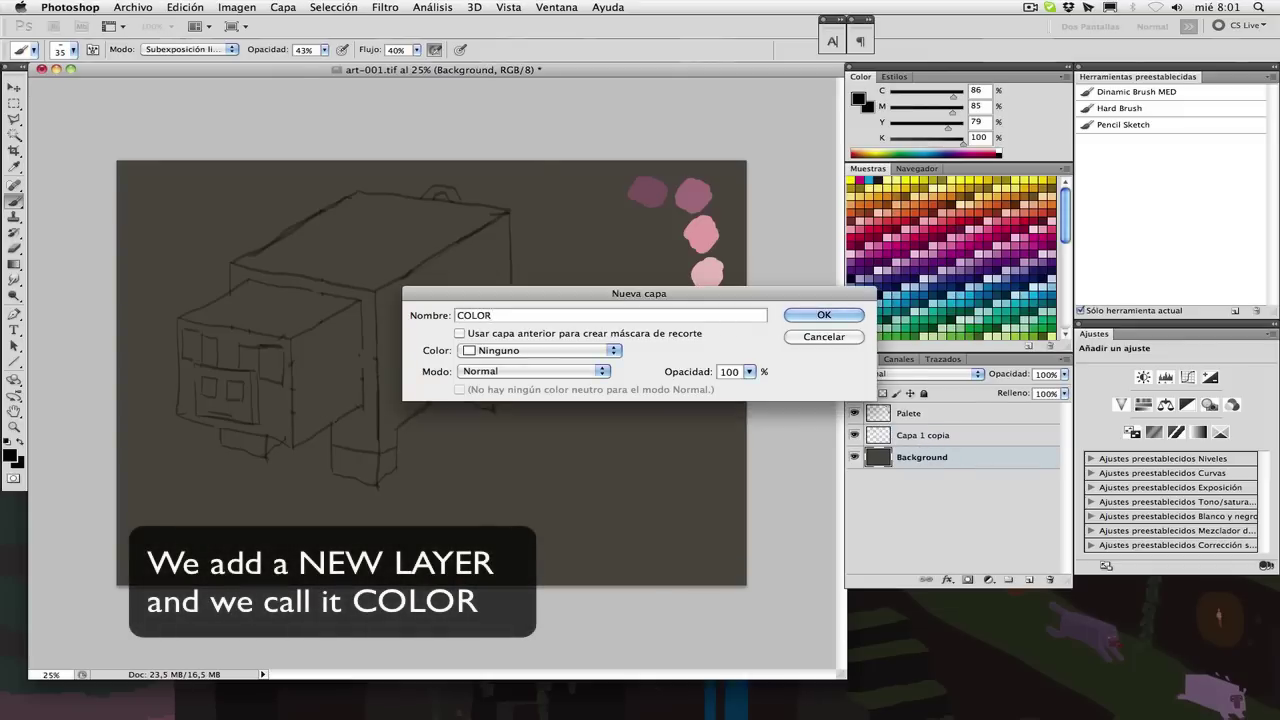
pyautogui.press('Return')
pyautogui.click(1143, 109)
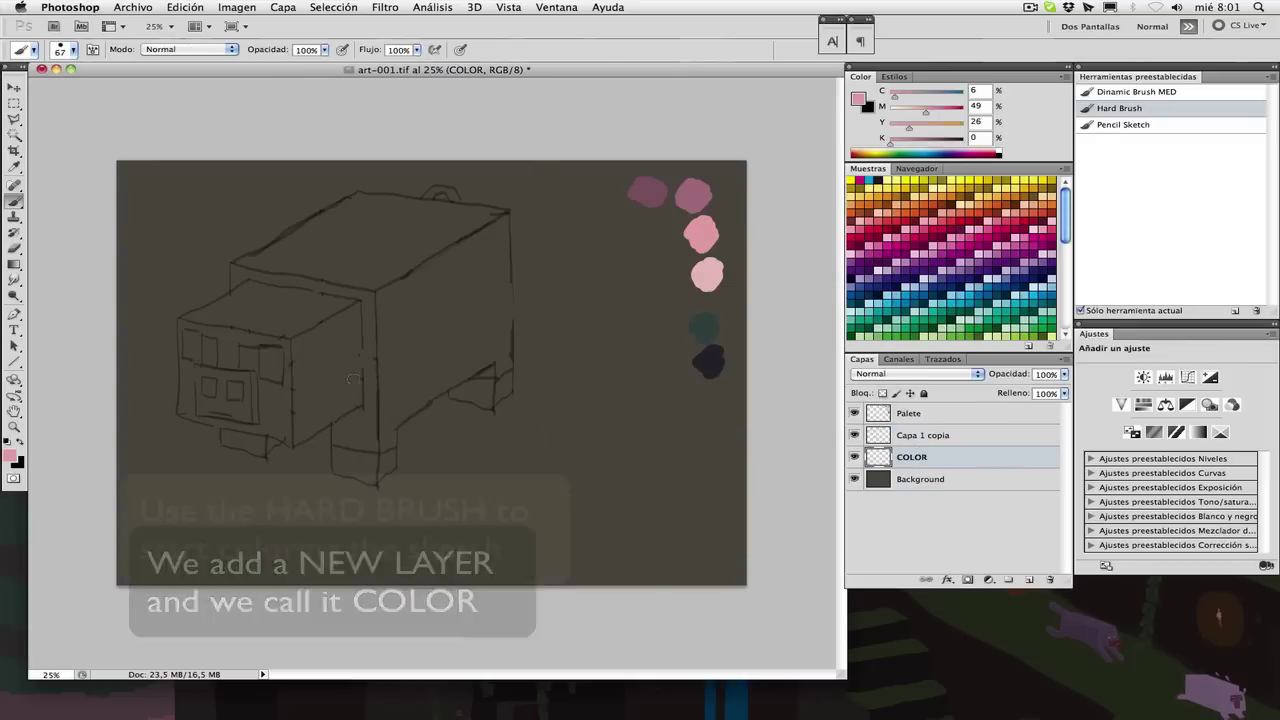
pyautogui.keyDown('alt'); pyautogui.click(650, 190); pyautogui.keyUp('alt')
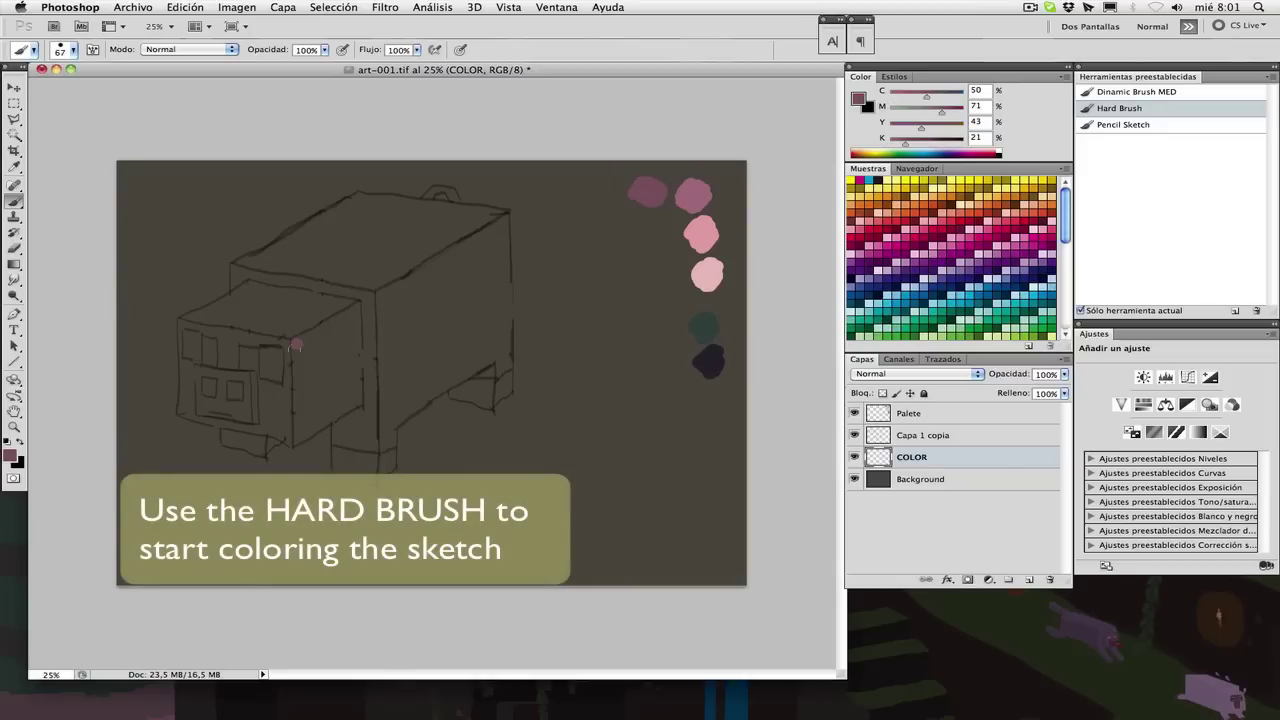
pyautogui.moveTo(296, 345); pyautogui.dragTo(296, 444)
pyautogui.keyDown('shift'); pyautogui.click(360, 402); pyautogui.keyUp('shift')
pyautogui.keyDown('shift'); pyautogui.click(356, 306); pyautogui.keyUp('shift')
pyautogui.keyDown('shift'); pyautogui.click(298, 343); pyautogui.keyUp('shift')
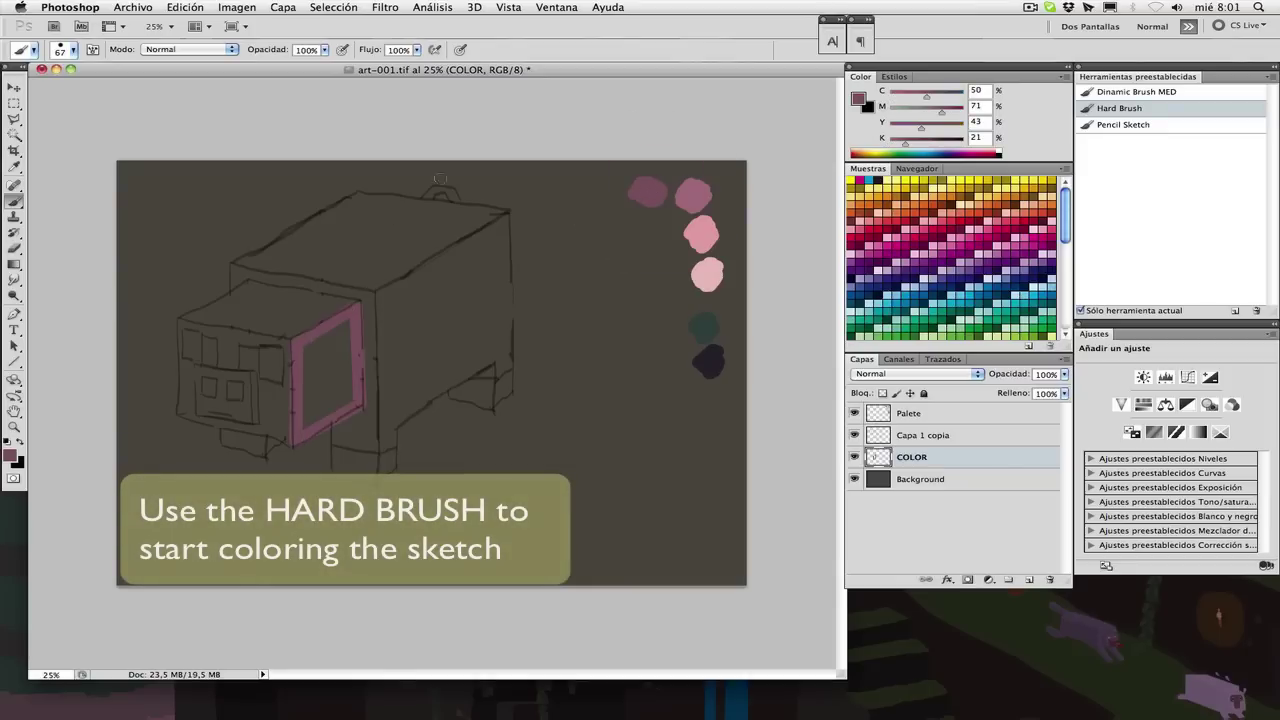
pyautogui.press('super+z')
pyautogui.press('super+d')
pyautogui.press('BackSpace')
# - Outline the side of the pig's head with the Polygonal Lasso and fill it with dark mauve
pyautogui.press('l')
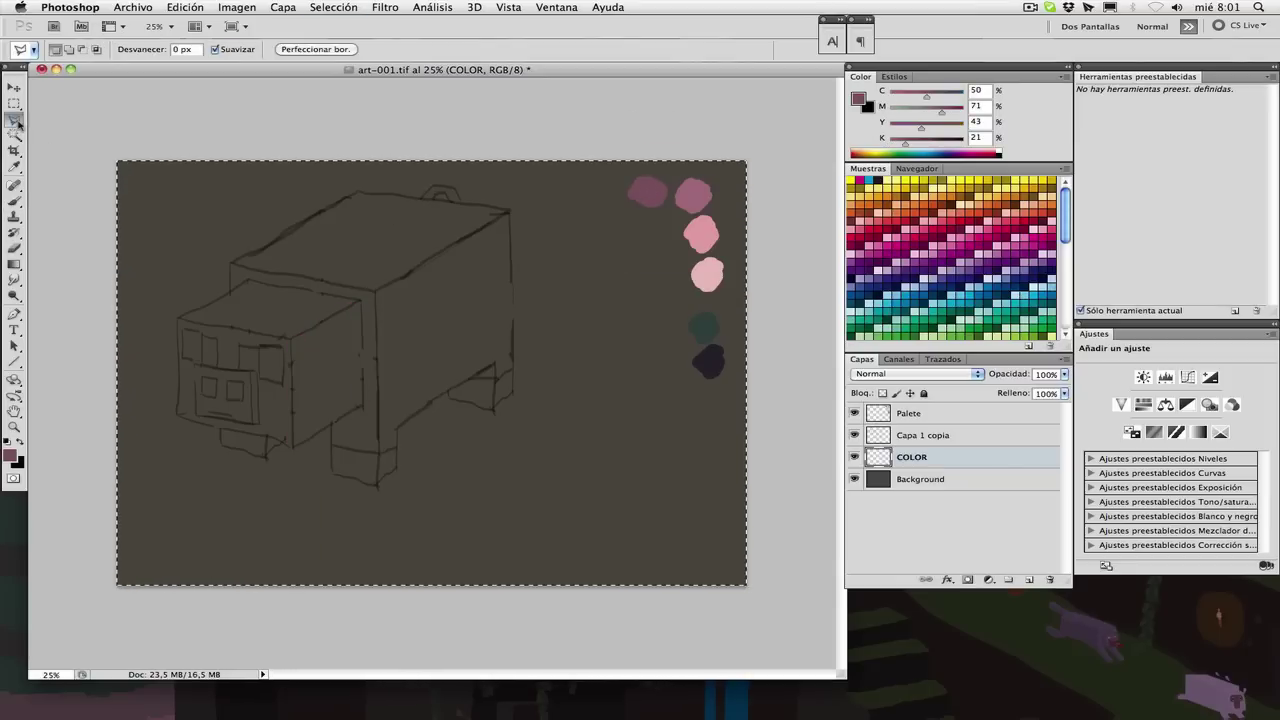
pyautogui.press('super+d')
pyautogui.click(294, 446)
pyautogui.click(292, 338)
pyautogui.click(357, 302)
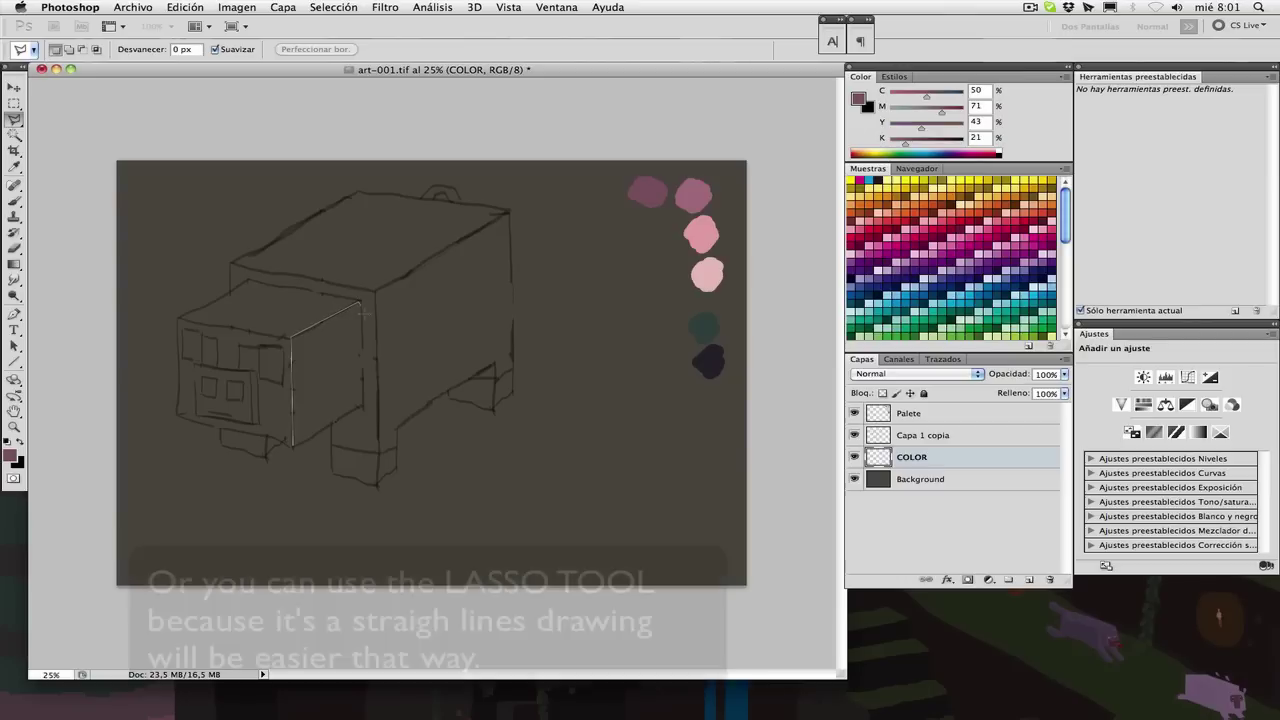
pyautogui.click(362, 401)
pyautogui.click(294, 446)
pyautogui.hotkey('alt', 'BackSpace')
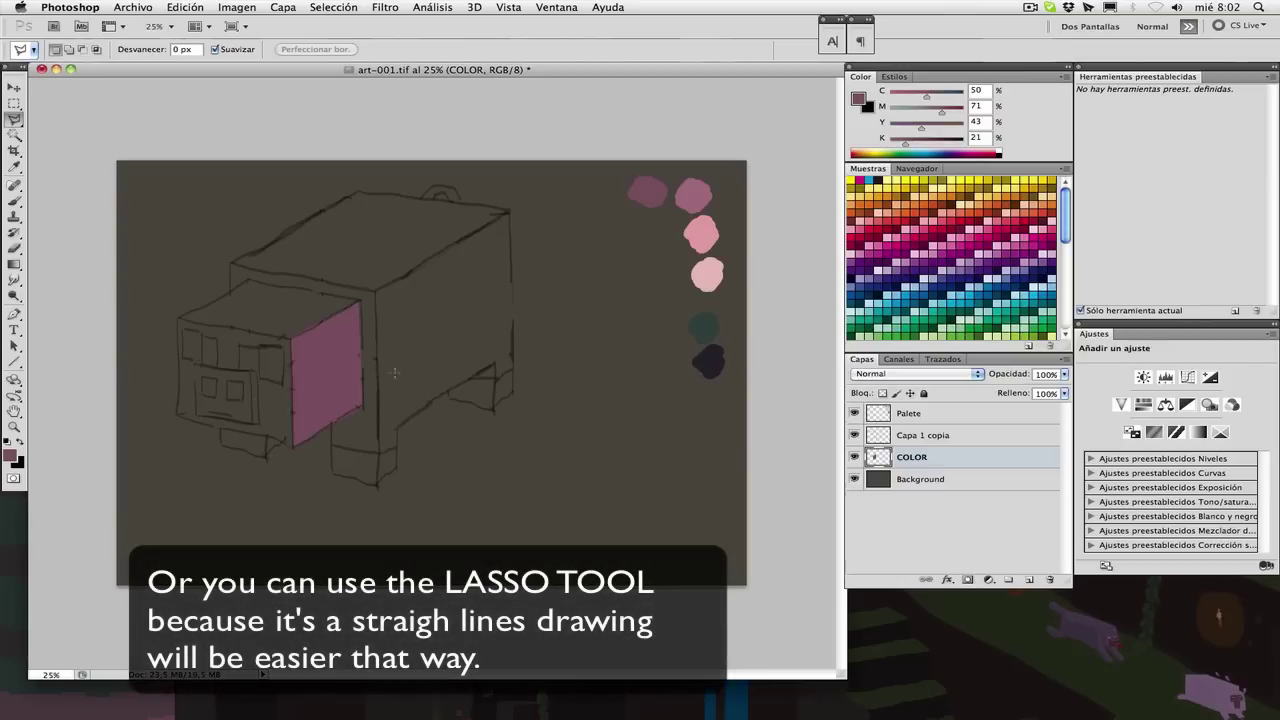
# - Select the shaded side of the body, including the sides of the legs, and fill it with dark mauve
pyautogui.click(378, 481)
pyautogui.click(376, 290)
pyautogui.click(508, 211)
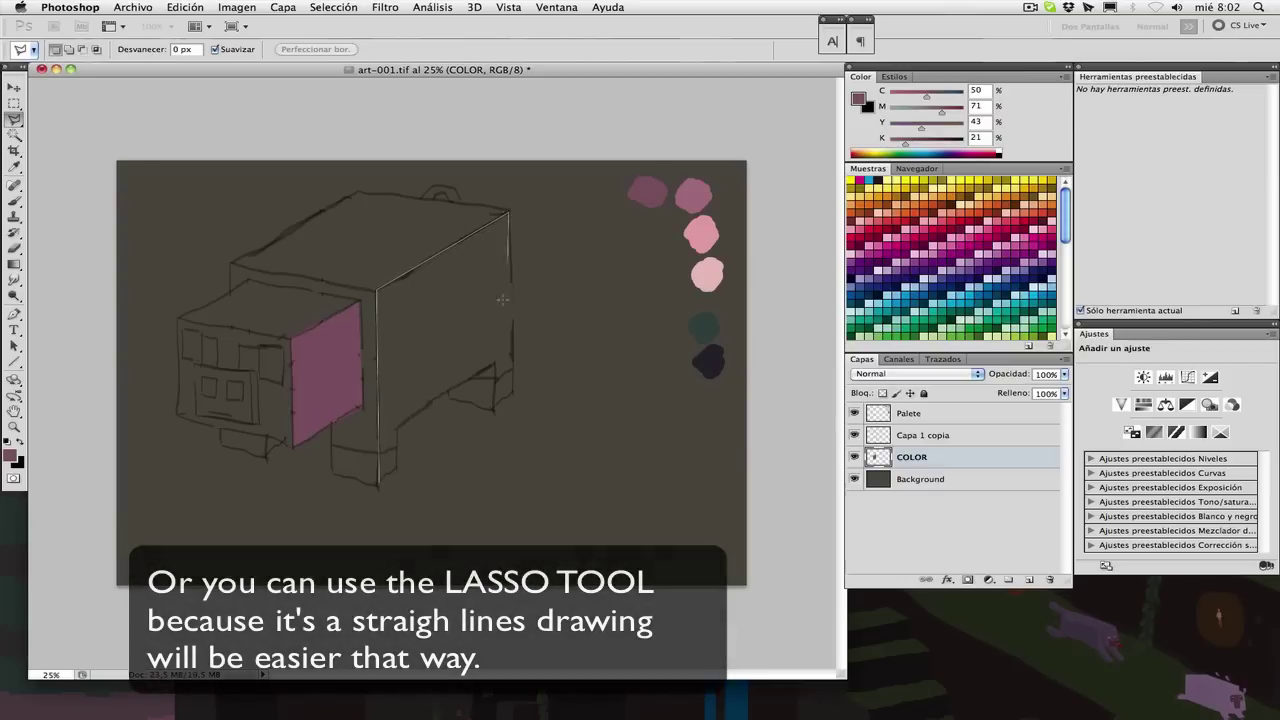
pyautogui.click(513, 371)
pyautogui.click(493, 362)
pyautogui.click(398, 428)
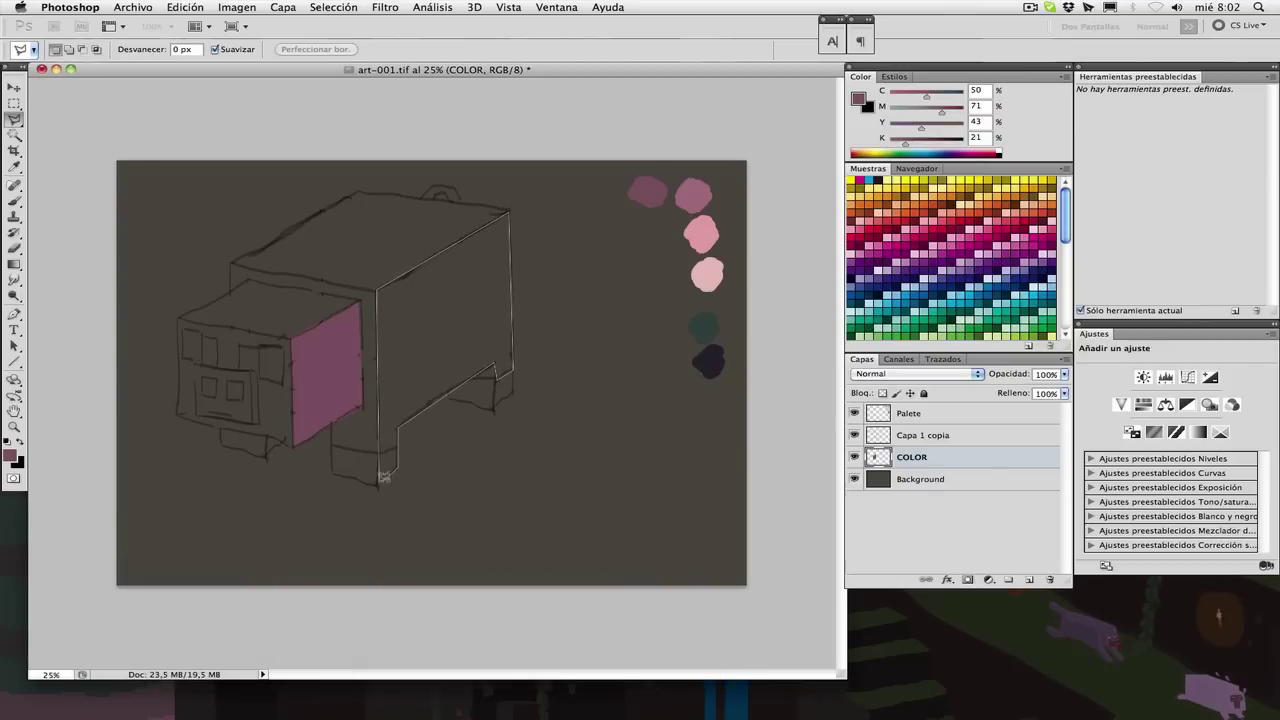
pyautogui.click(383, 477)
pyautogui.hotkey('alt', 'BackSpace')
pyautogui.hotkey('ctrl', 'd')
# - Select the top face of the body and fill it with the palette's lightest pink
pyautogui.click(231, 265)
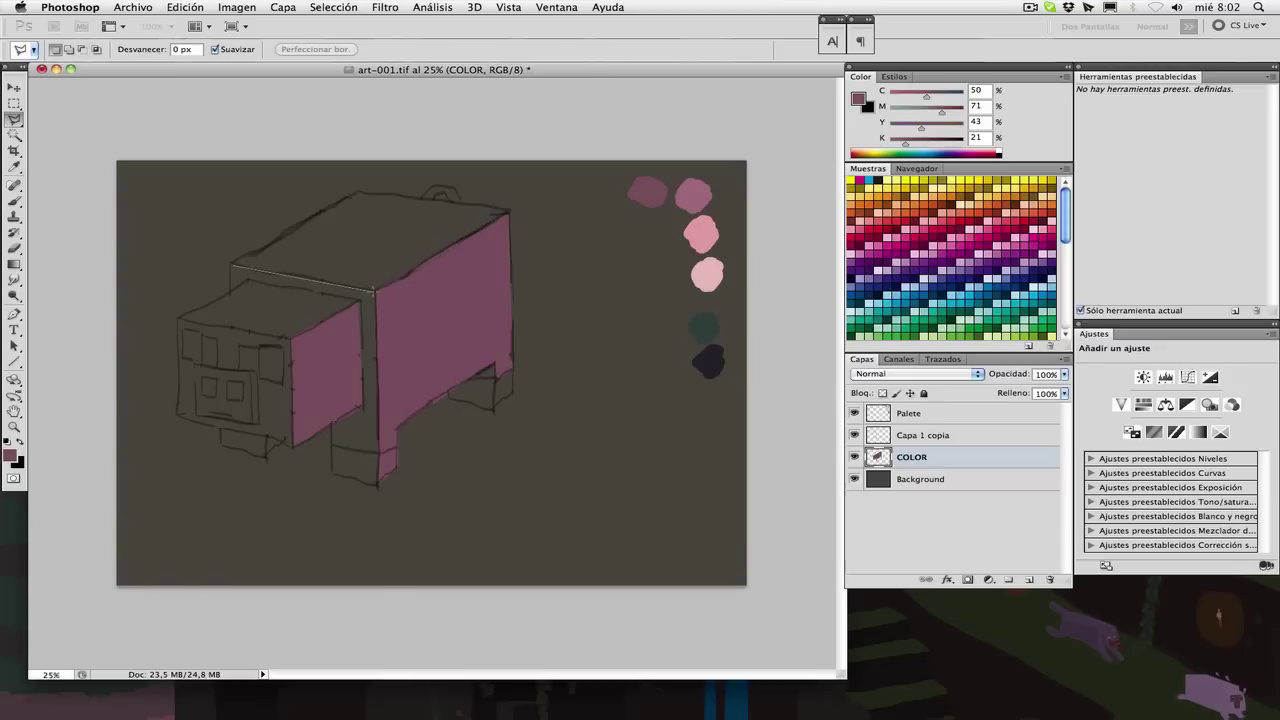
pyautogui.click(374, 291)
pyautogui.click(360, 192)
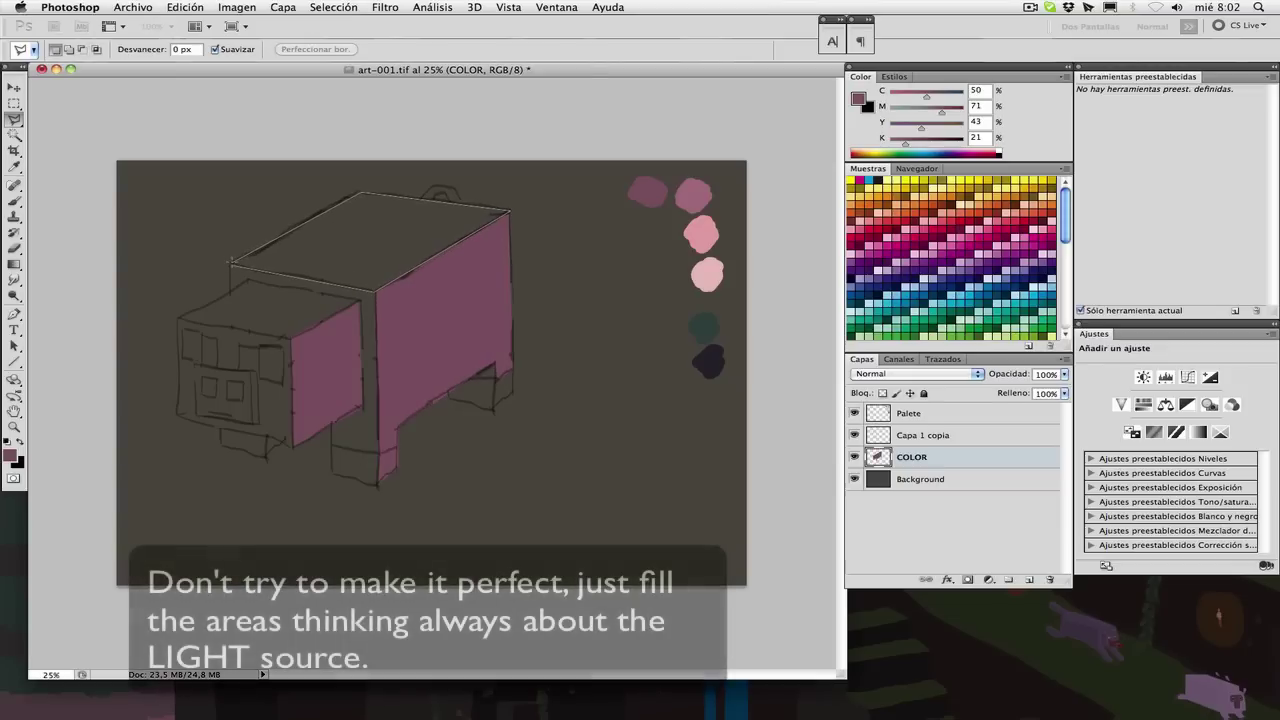
pyautogui.click(231, 265)
pyautogui.press('b')
pyautogui.keyDown('alt'); pyautogui.click(710, 272); pyautogui.keyUp('alt')
pyautogui.hotkey('alt', 'BackSpace')
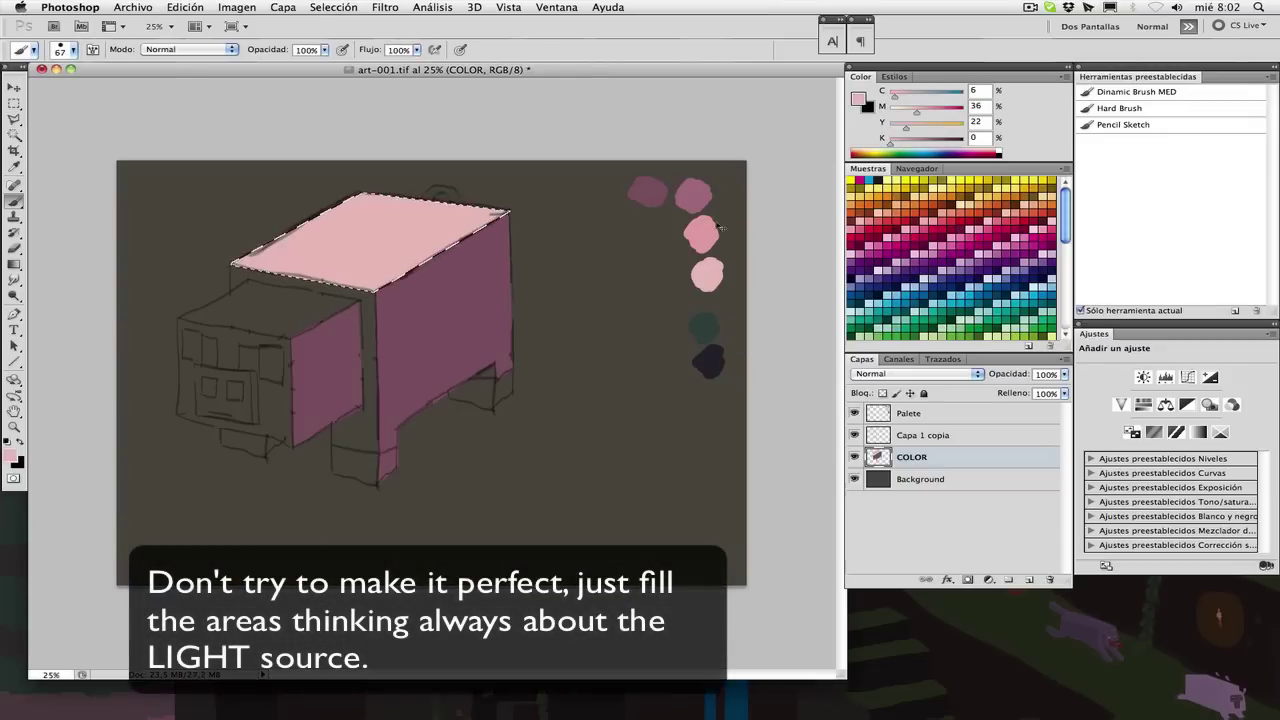
pyautogui.hotkey('ctrl', 'd')
# - Select the top face of the head and fill it with the palette's lightest pink
pyautogui.press('l')
pyautogui.click(178, 318)
pyautogui.click(248, 281)
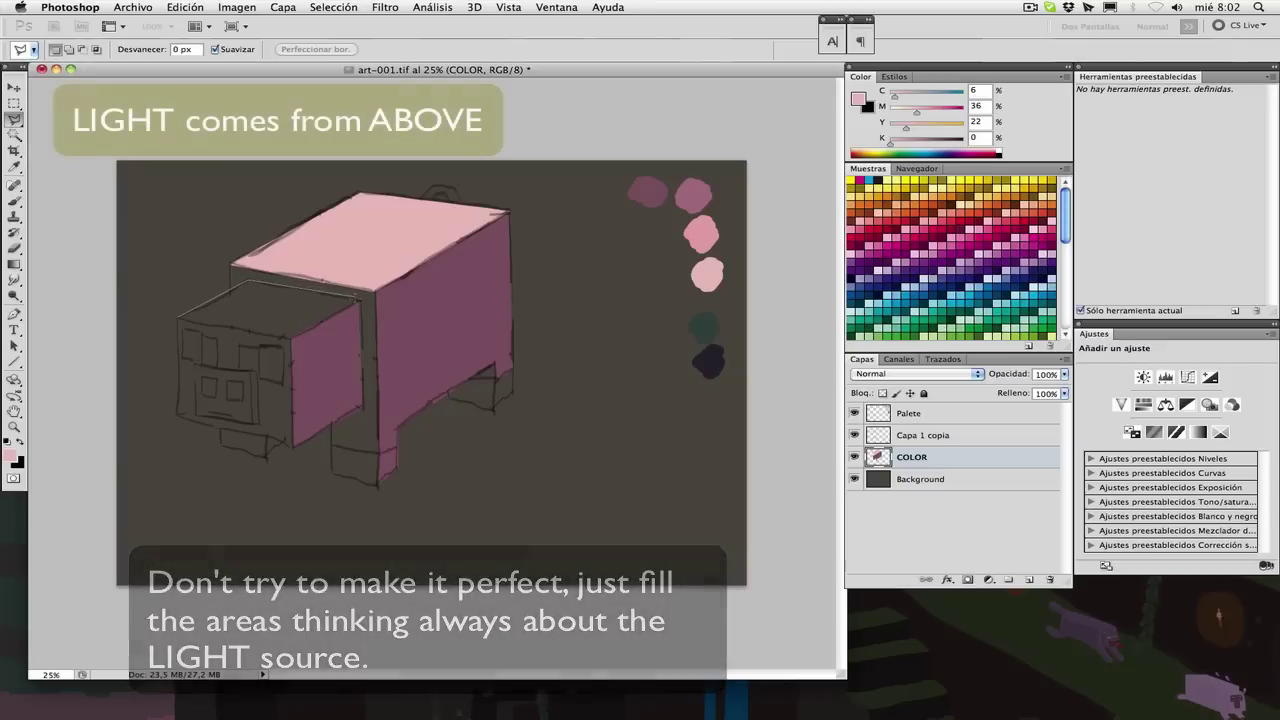
pyautogui.click(361, 300)
pyautogui.click(290, 338)
pyautogui.click(178, 313)
pyautogui.press('b')
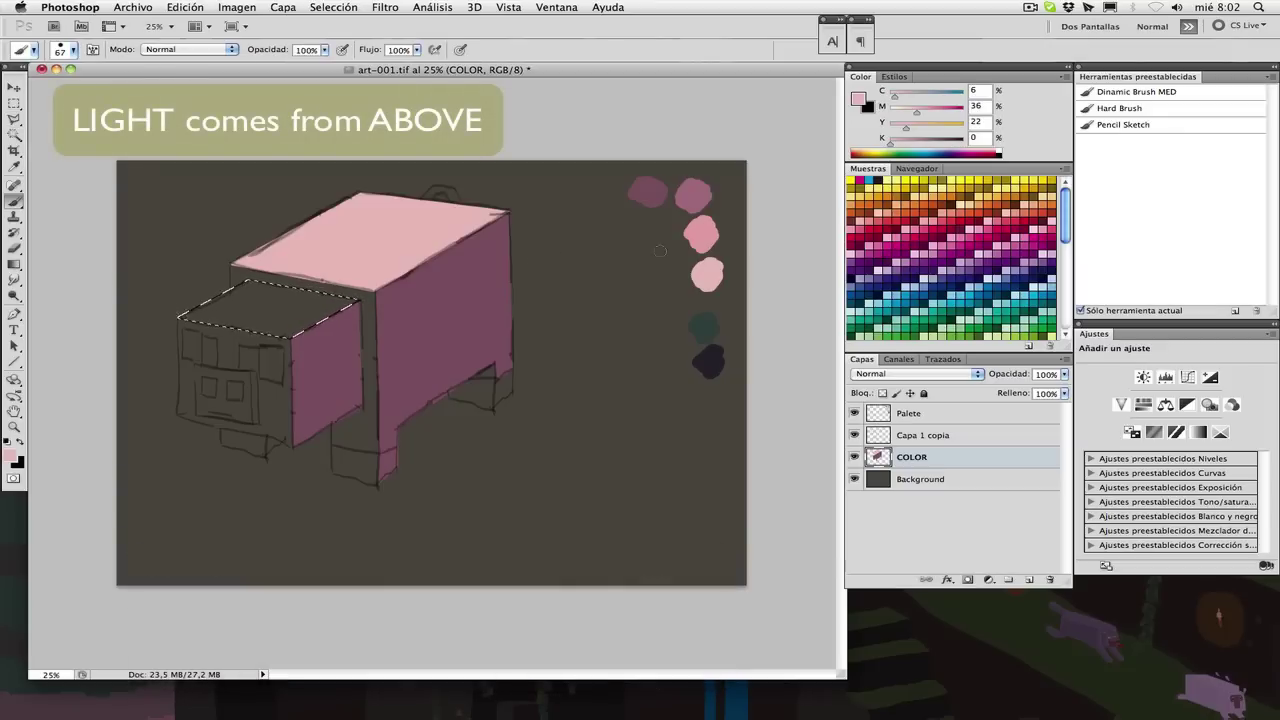
pyautogui.keyDown('alt'); pyautogui.click(708, 272); pyautogui.keyUp('alt')
pyautogui.hotkey('alt', 'BackSpace')
pyautogui.hotkey('ctrl', 'd')
# - Select the visible front of the body around the head, down to the hoof line, and fill it with mid pink
pyautogui.press('l')
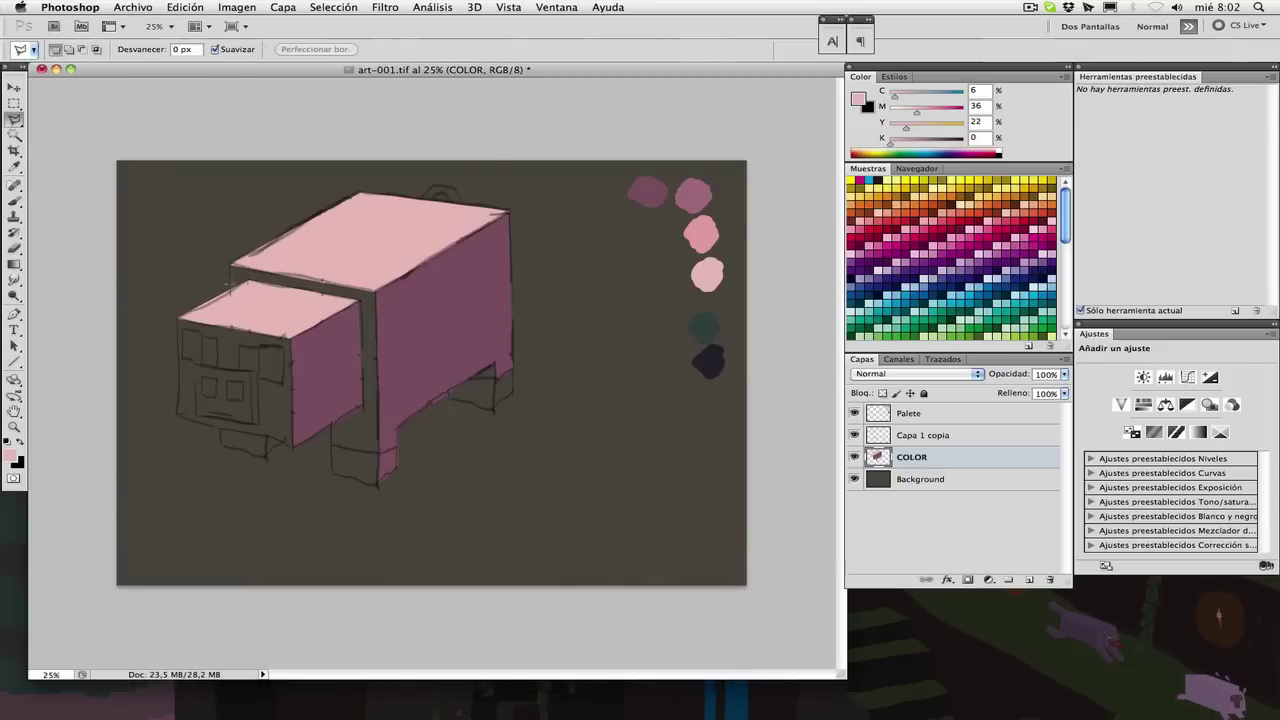
pyautogui.click(380, 453)
pyautogui.click(333, 446)
pyautogui.click(332, 422)
pyautogui.click(363, 406)
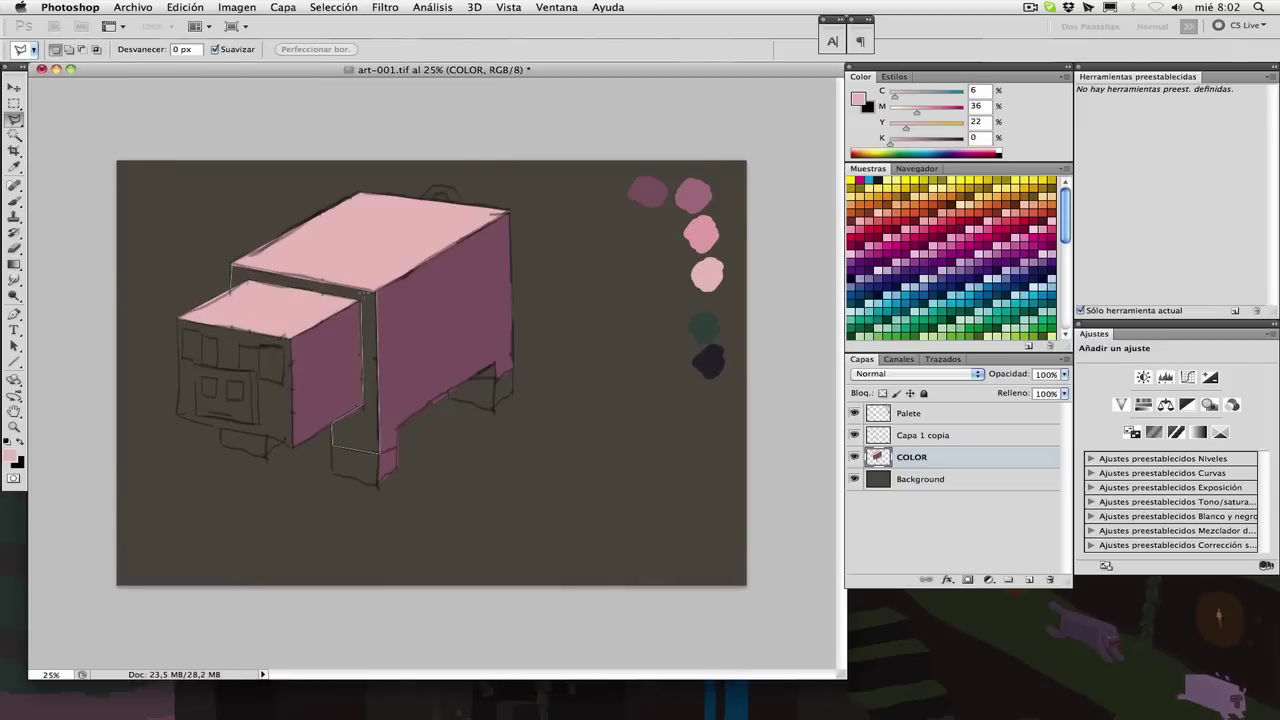
pyautogui.click(360, 301)
pyautogui.click(248, 281)
pyautogui.click(231, 294)
pyautogui.press('b')
pyautogui.keyDown('alt'); pyautogui.click(691, 231); pyautogui.keyUp('alt')
pyautogui.hotkey('alt', 'BackSpace')
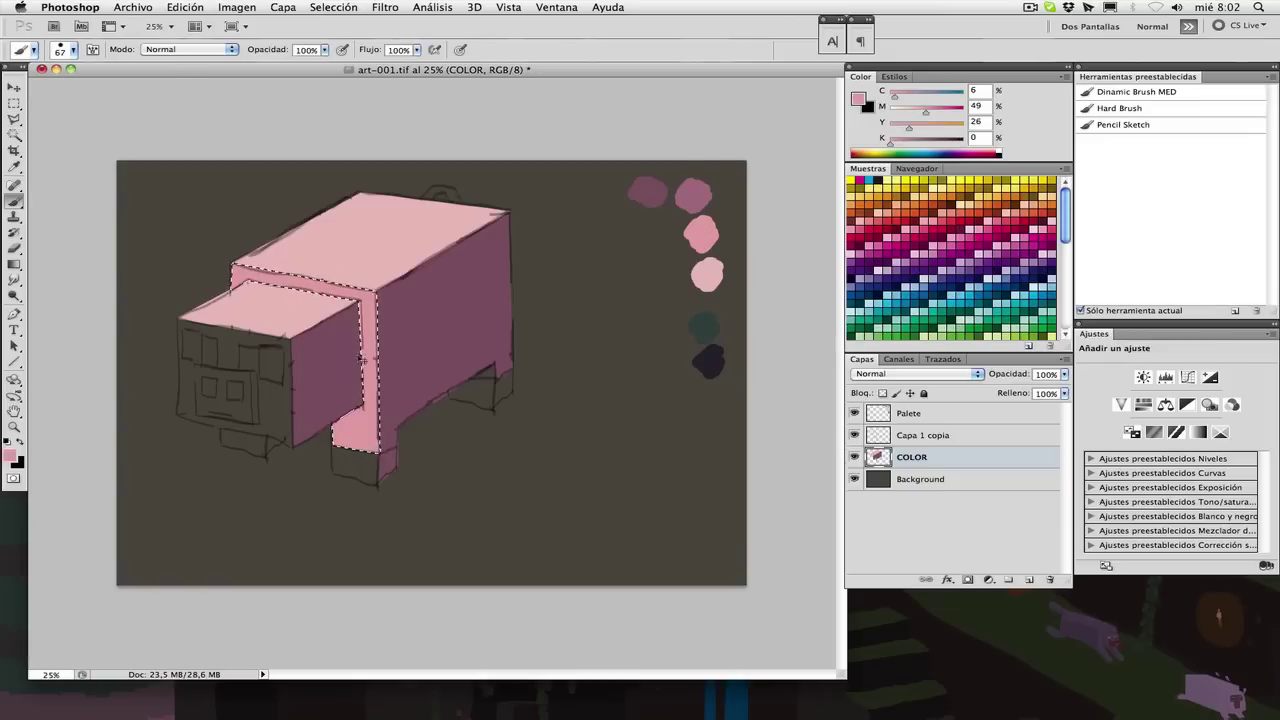
# - Lower the opacity of the sketch layer Capa 1 copia to 35%
pyautogui.click(943, 437)
pyautogui.moveTo(1064, 375); pyautogui.dragTo(1012, 388)
# - Select the front face of the head and fill it with mid pink on the COLOR layer
pyautogui.press('l')
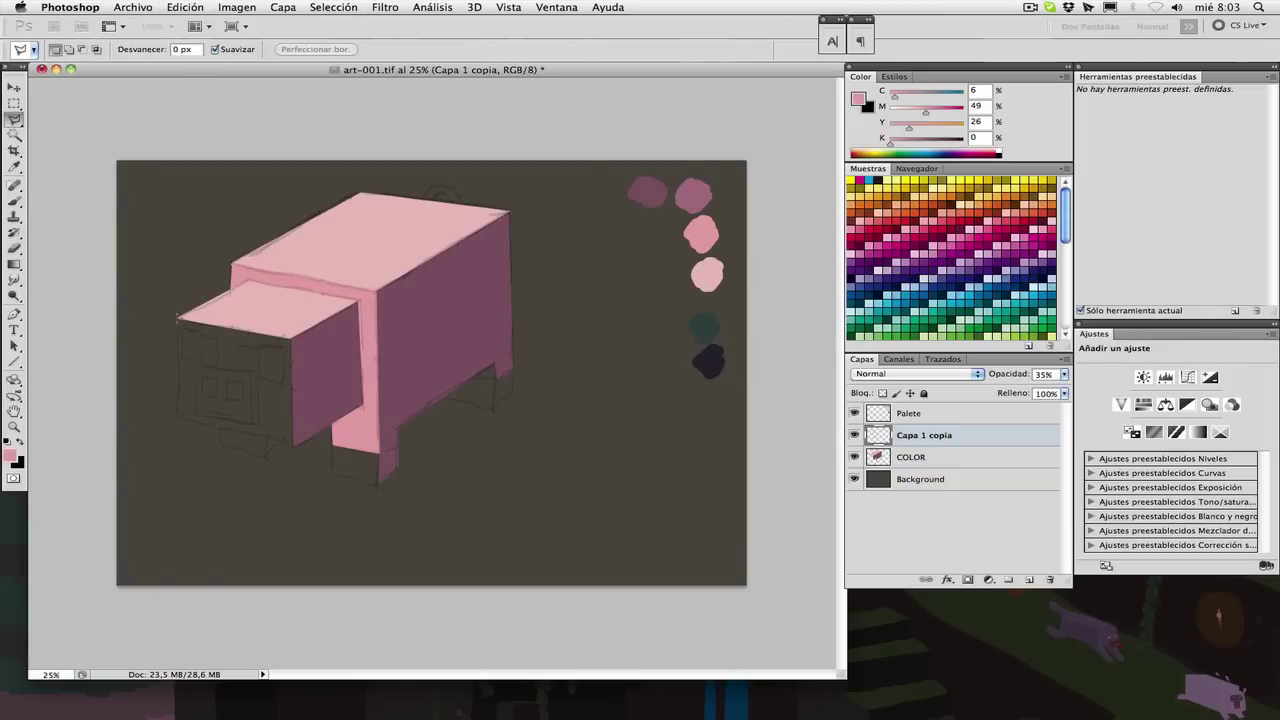
pyautogui.click(178, 320)
pyautogui.click(178, 415)
pyautogui.click(292, 445)
pyautogui.click(292, 336)
pyautogui.click(178, 320)
pyautogui.press('b')
pyautogui.hotkey('alt', 'BackSpace')
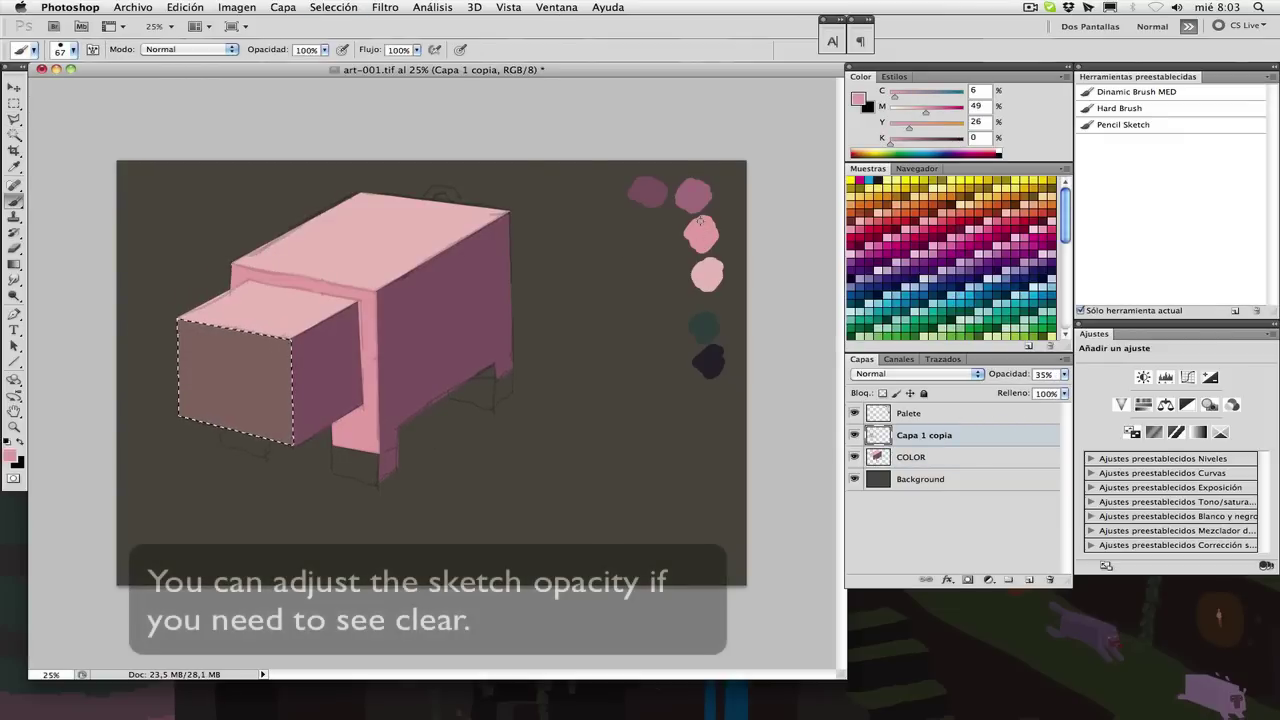
pyautogui.press('super+z')
pyautogui.click(920, 458)
pyautogui.hotkey('alt', 'BackSpace')
pyautogui.press('super+d')
# - Select the front faces of both front hooves together and fill them with the palette's dark green
pyautogui.press('l')
pyautogui.click(222, 428)
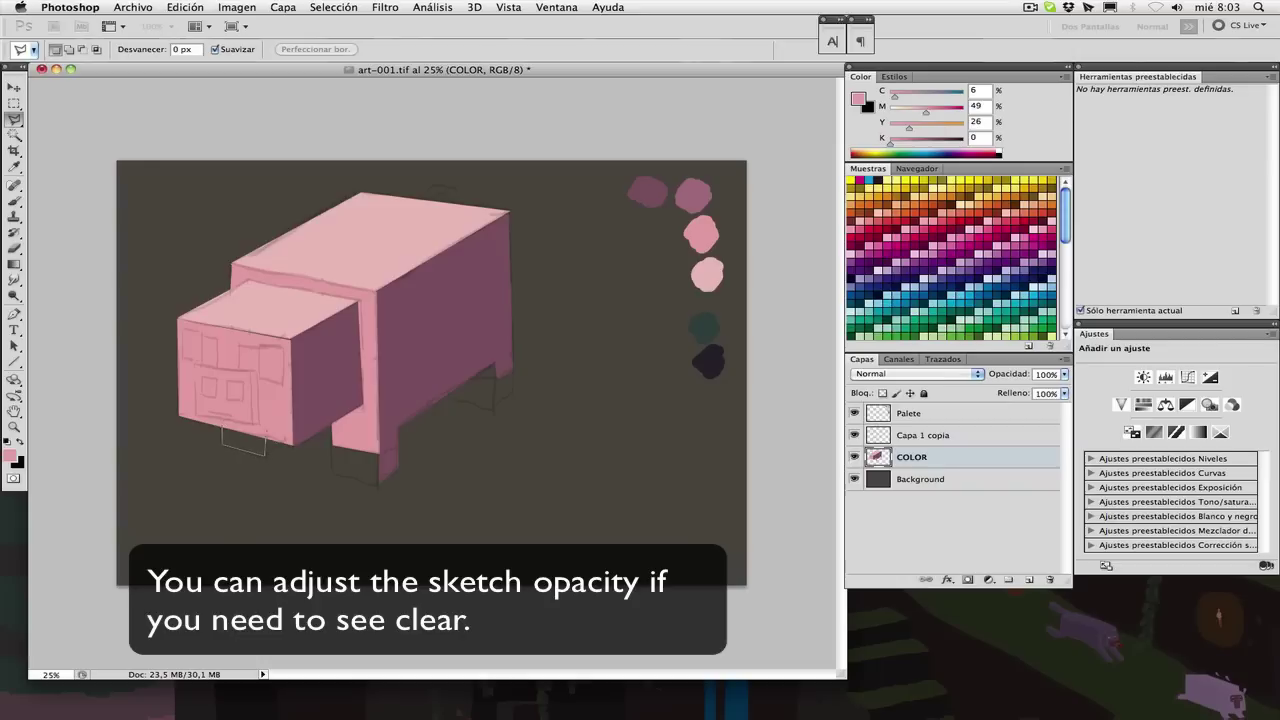
pyautogui.press('Escape')
pyautogui.click(220, 428)
pyautogui.click(221, 445)
pyautogui.click(266, 457)
pyautogui.click(267, 438)
pyautogui.click(220, 428)
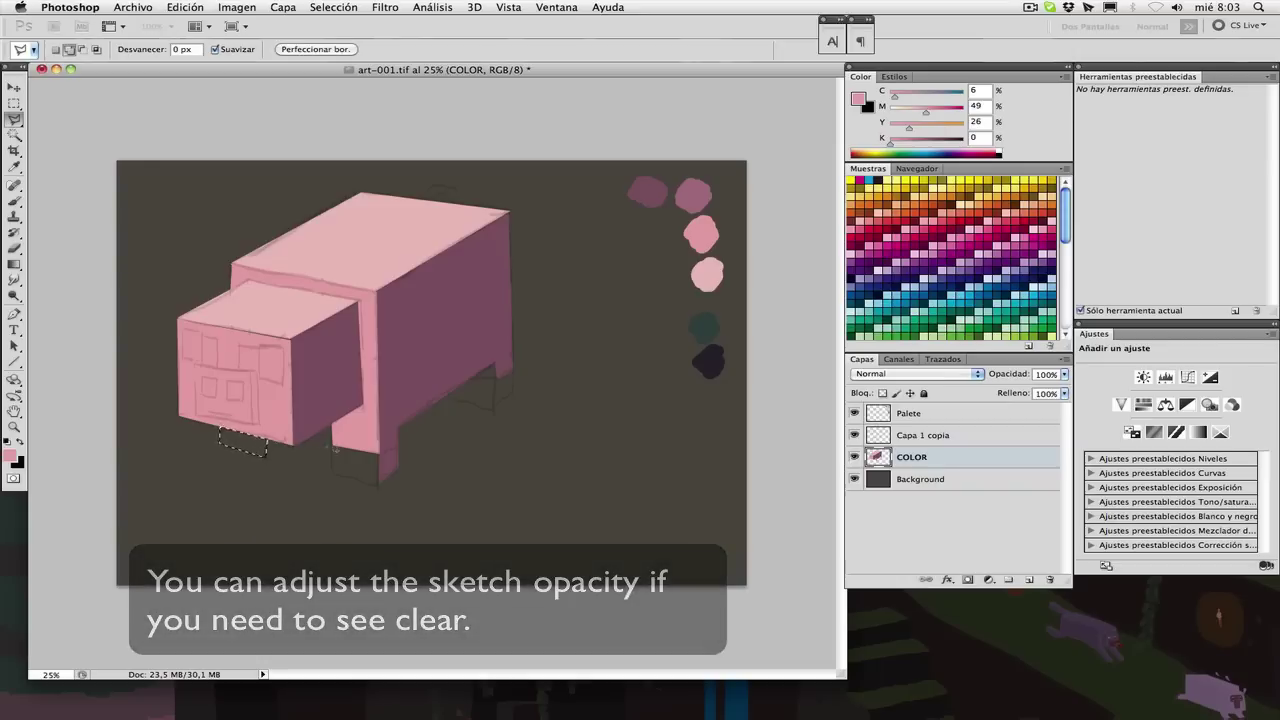
pyautogui.keyDown('shift'); pyautogui.click(333, 448); pyautogui.keyUp('shift')
pyautogui.keyDown('shift'); pyautogui.click(334, 473); pyautogui.keyUp('shift')
pyautogui.click(333, 450)
pyautogui.press('b')
pyautogui.keyDown('alt'); pyautogui.click(704, 328); pyautogui.keyUp('alt')
pyautogui.hotkey('alt', 'BackSpace')
pyautogui.press('super+d')
# - Select the front face of the rear hoof and fill it with dark green
pyautogui.press('super+plus')
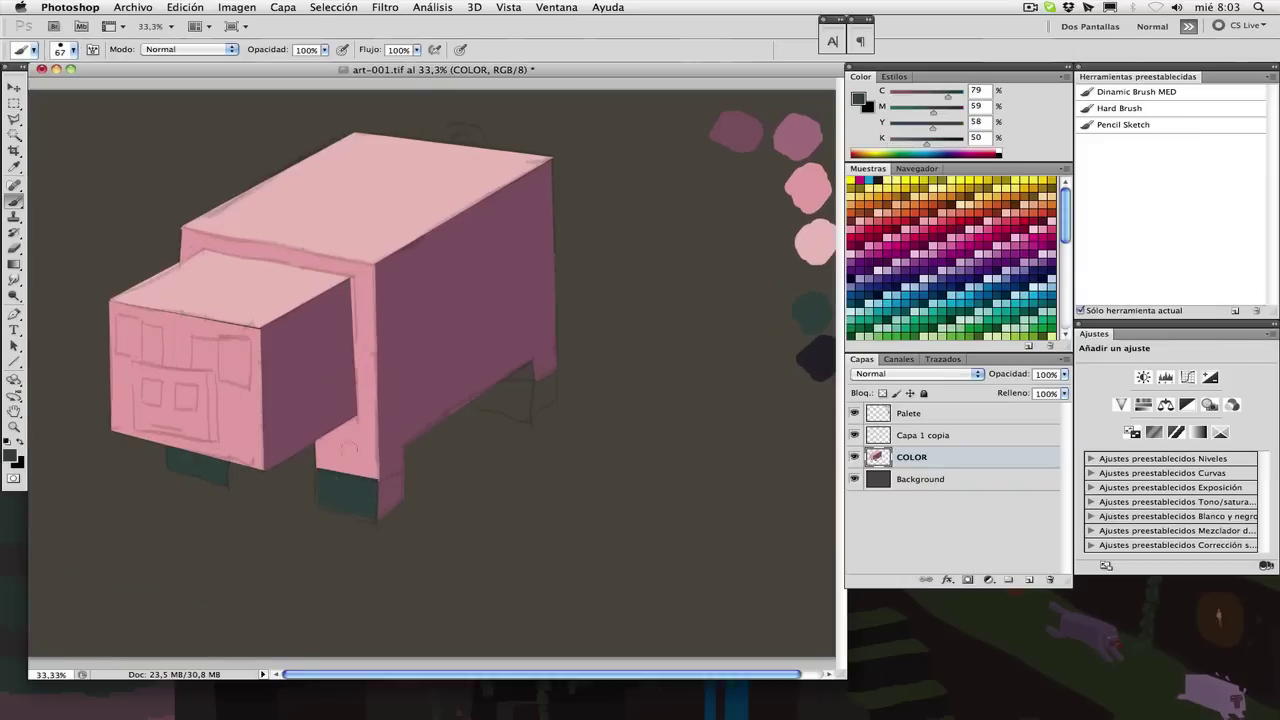
pyautogui.press('l')
pyautogui.click(468, 381)
pyautogui.click(434, 403)
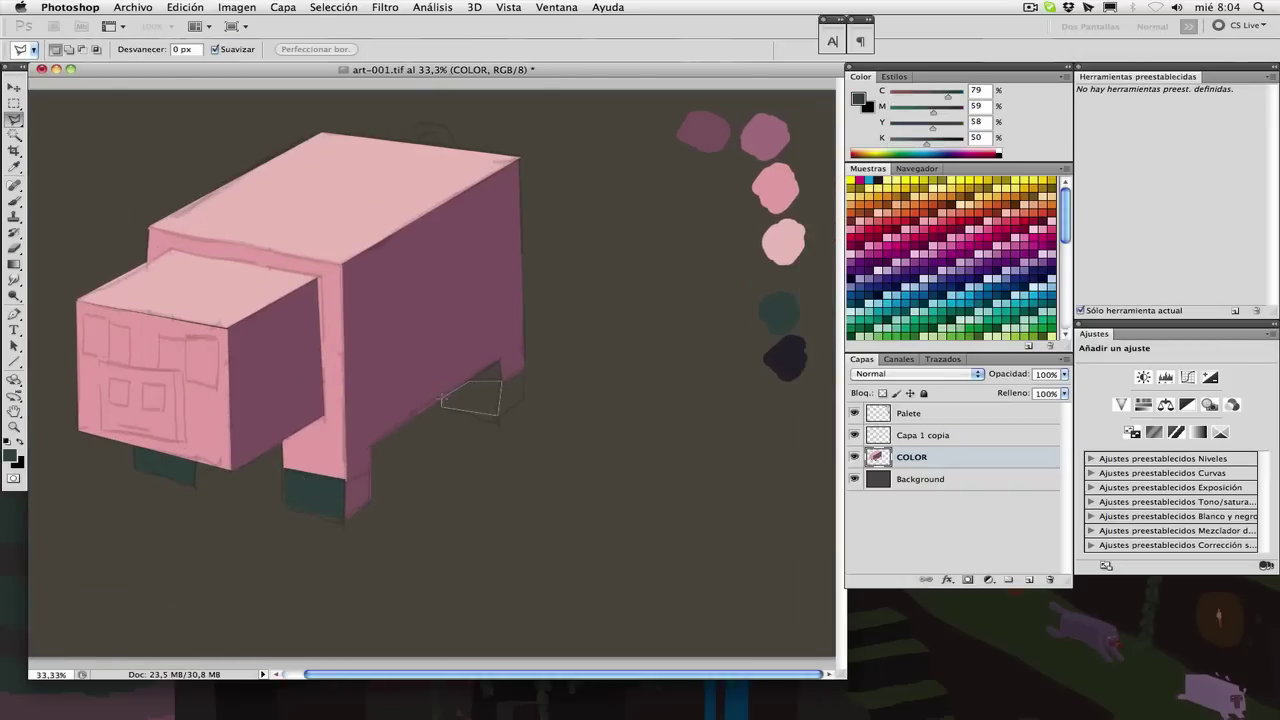
pyautogui.click(468, 381)
pyautogui.press('b')
pyautogui.hotkey('alt', 'BackSpace')
pyautogui.press('super+d')
# - Fill the side faces of the rear hoof and the near front hoof with the palette's dark navy
pyautogui.press('l')
pyautogui.click(501, 415)
pyautogui.keyDown('alt'); pyautogui.click(775, 348); pyautogui.keyUp('alt')
pyautogui.hotkey('alt', 'BackSpace')
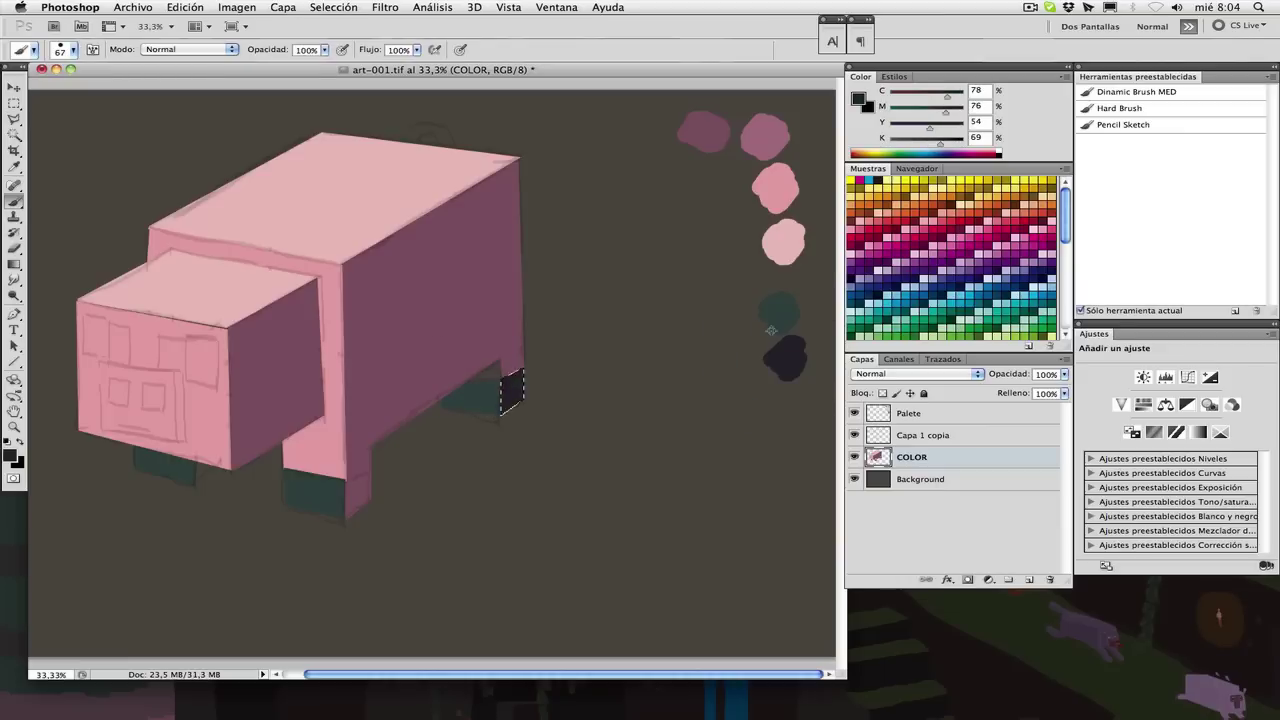
pyautogui.hotkey('ctrl', 'd')
pyautogui.press('l')
pyautogui.click(348, 519)
pyautogui.hotkey('alt', 'BackSpace')
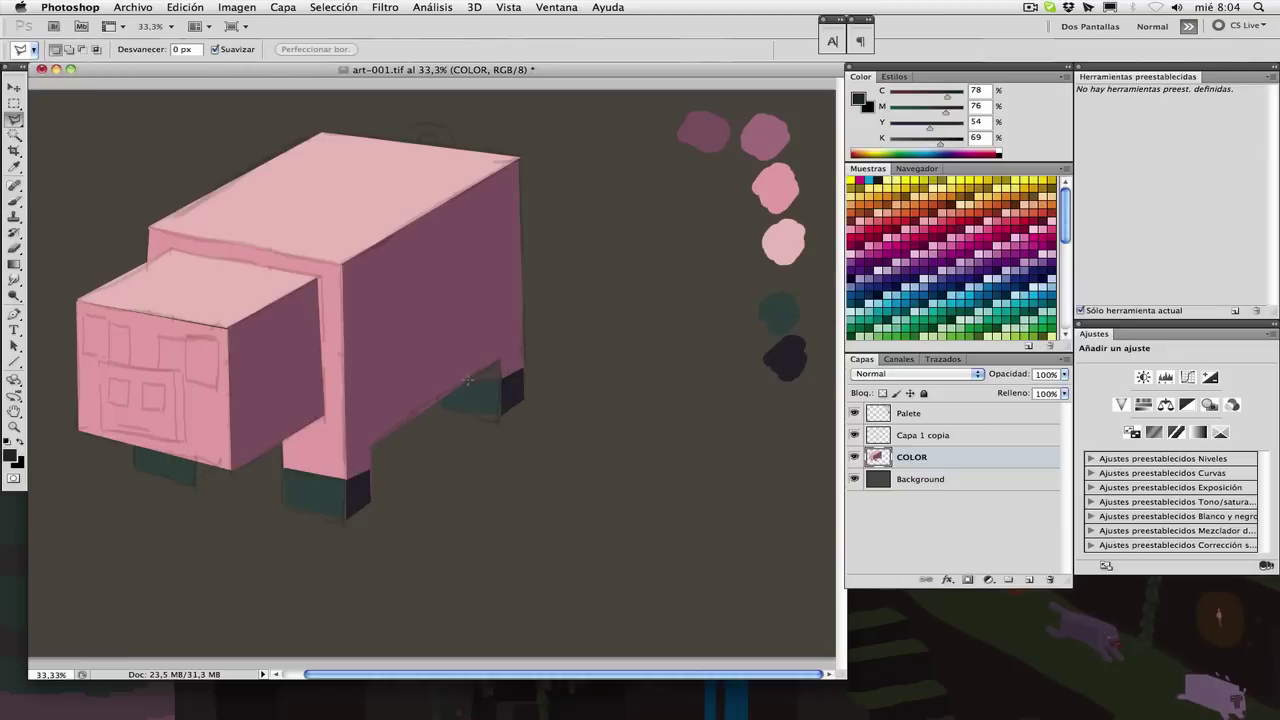
# - Select the small front area of the rear leg above the hoof and fill it with the lighter mauve
pyautogui.click(467, 380)
pyautogui.click(501, 361)
pyautogui.press('b')
pyautogui.keyDown('alt'); pyautogui.click(765, 137); pyautogui.keyUp('alt')
pyautogui.hotkey('alt', 'BackSpace')
pyautogui.press('super+d')
# - Select the narrow side of the nose and fill it with dark mauve
pyautogui.hscroll(-2, 456, 395)
pyautogui.press('l')
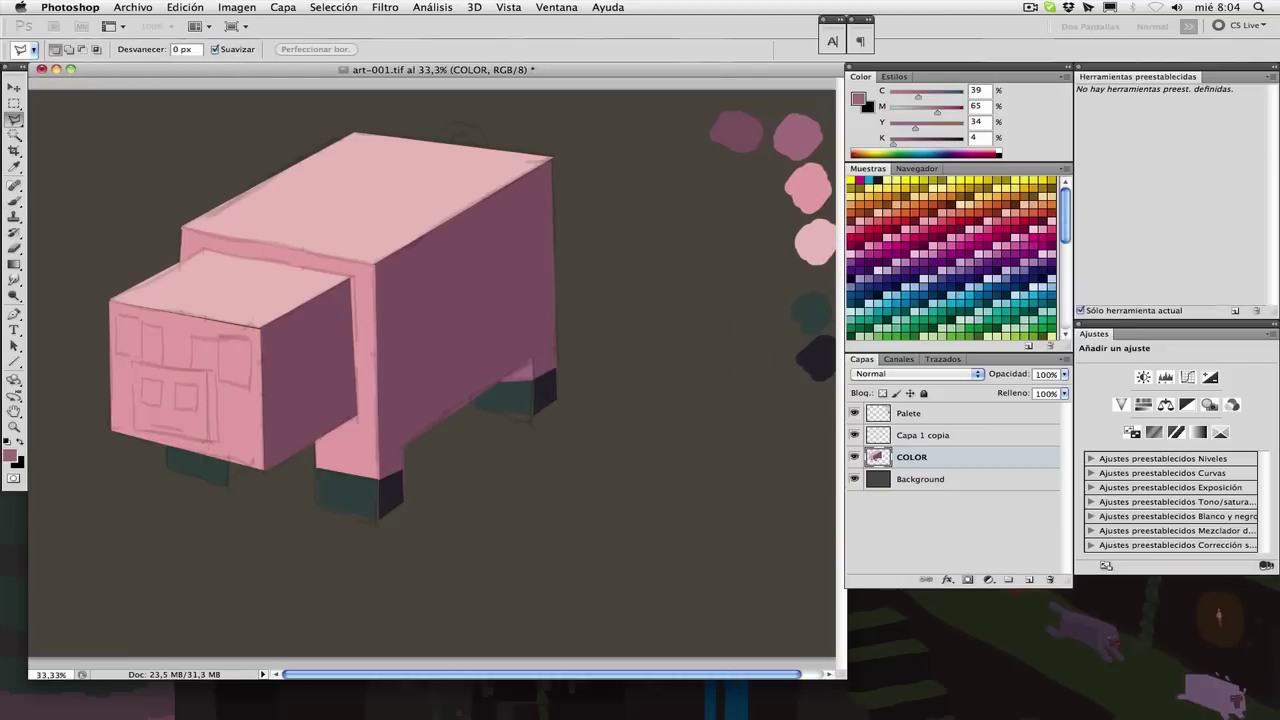
pyautogui.press('b')
pyautogui.keyDown('alt'); pyautogui.click(732, 124); pyautogui.keyUp('alt')
pyautogui.hotkey('alt', 'BackSpace')
pyautogui.press('super+d')
# - Select the eyes and fill them with a very pale pink swatch, with dark navy for the outer halves
pyautogui.press('l')
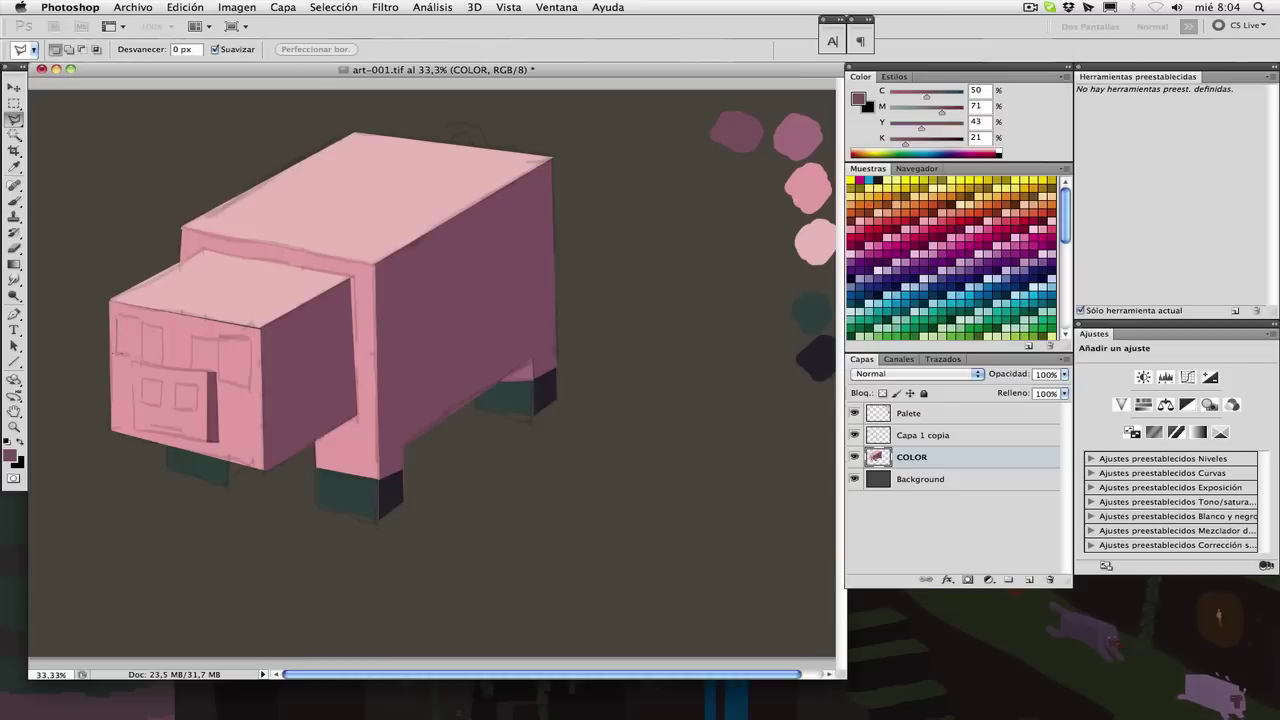
pyautogui.click(118, 318)
pyautogui.keyDown('shift'); pyautogui.click(191, 330); pyautogui.keyUp('shift')
pyautogui.click(252, 338)
pyautogui.click(252, 378)
pyautogui.click(191, 368)
pyautogui.click(191, 330)
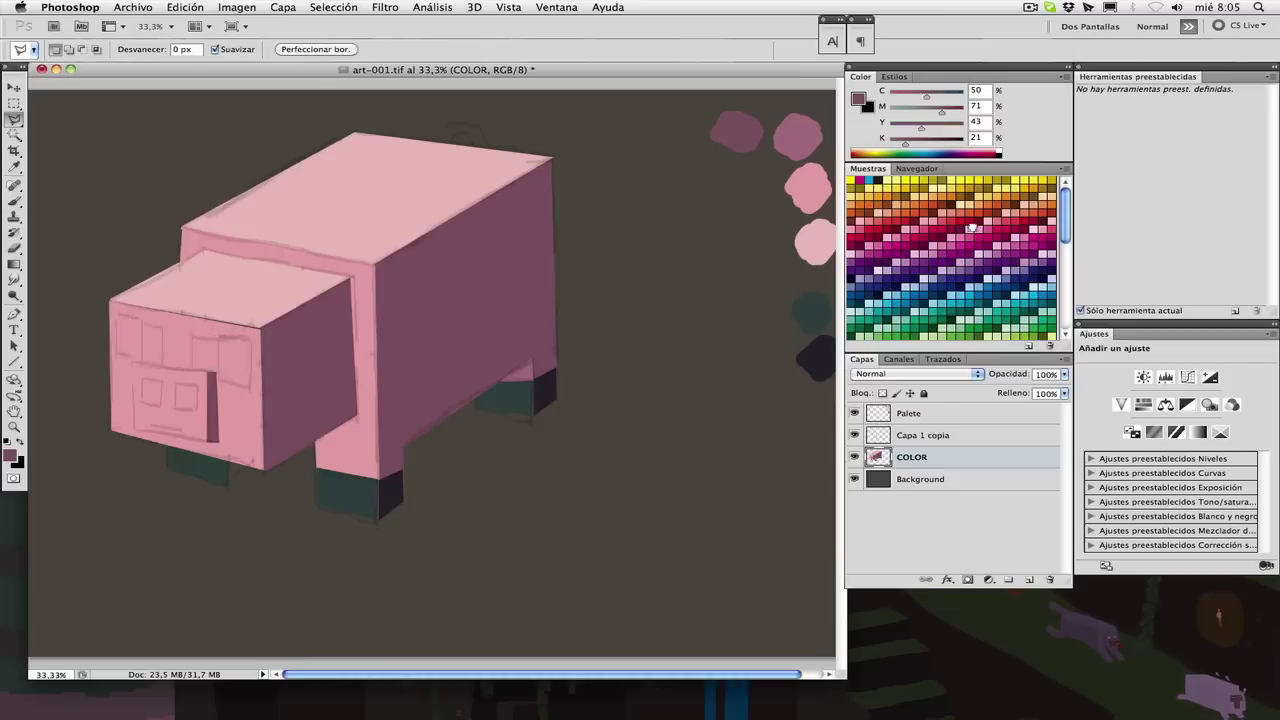
pyautogui.click(969, 229)
pyautogui.hotkey('alt', 'BackSpace')
pyautogui.keyDown('alt'); pyautogui.click(143, 316); pyautogui.keyUp('alt')
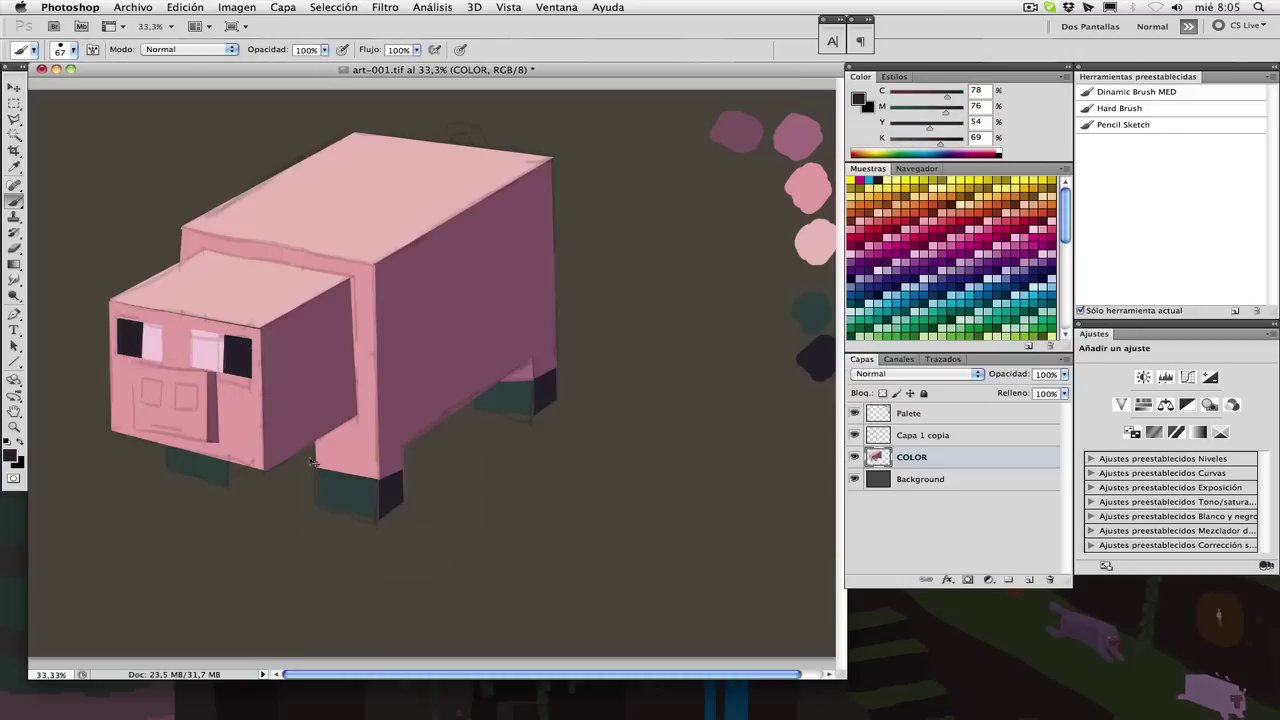
# - Fill the side face of the hoof beneath the head with dark navy
pyautogui.press('l')
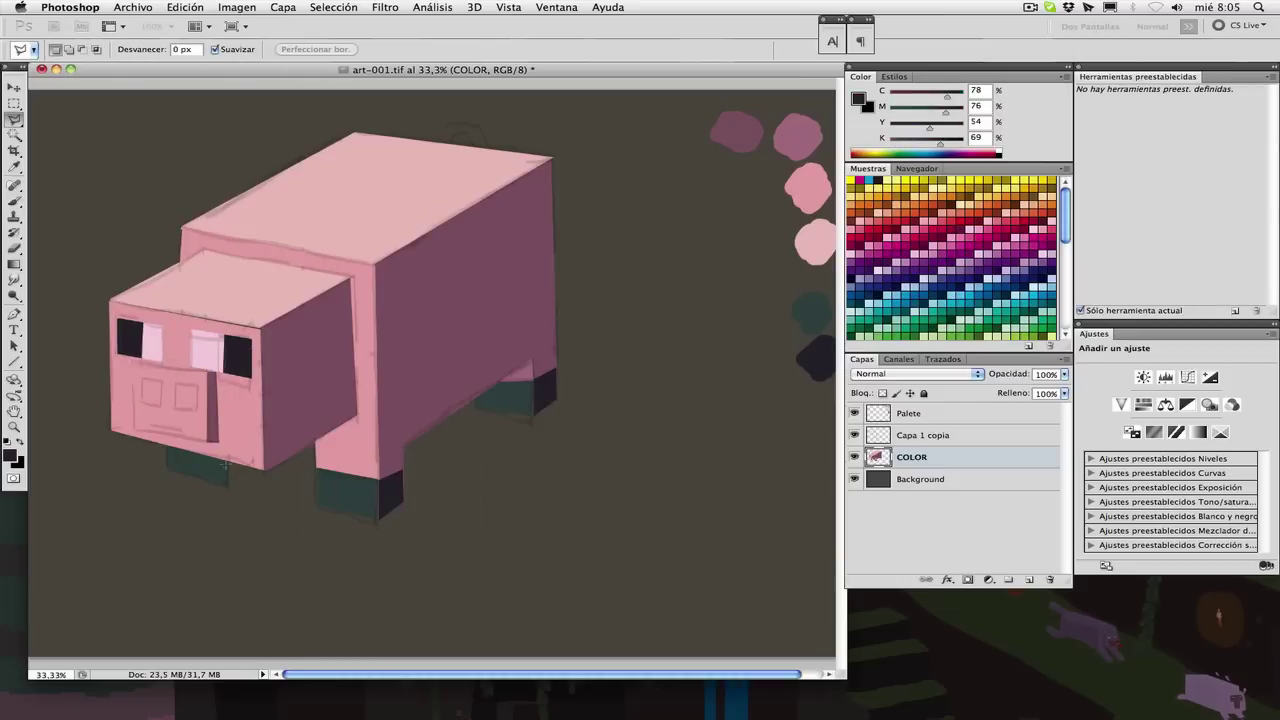
pyautogui.click(228, 458)
pyautogui.hotkey('alt', 'BackSpace')
pyautogui.press('super+d')
# - Select both nostrils on the nose and fill them with dark mauve
pyautogui.click(143, 379)
pyautogui.click(144, 404)
pyautogui.click(161, 406)
pyautogui.click(162, 380)
pyautogui.click(143, 379)
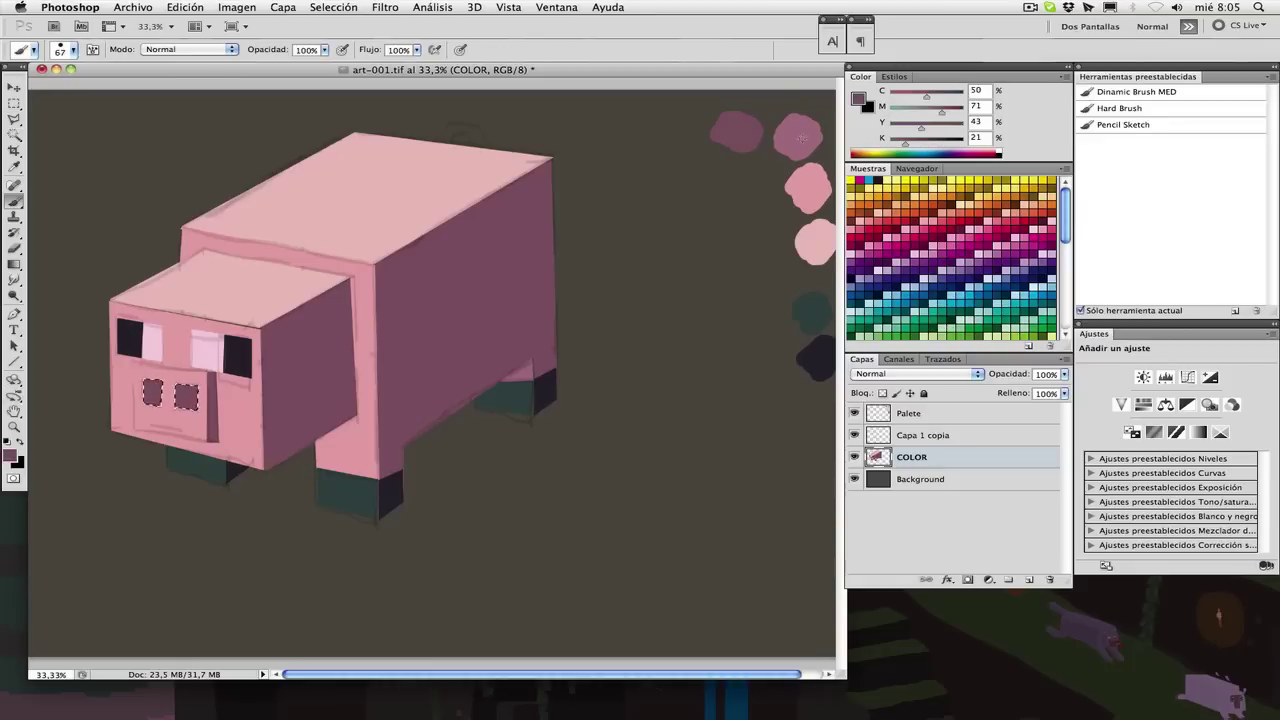
# - Paint lighter mauve edges inside the selected nostrils with the Hard Brush at size 27
pyautogui.click(1143, 110)
pyautogui.rightClick(206, 374)
pyautogui.write('27')
pyautogui.press('Return')
pyautogui.moveTo(178, 386)
pyautogui.mouseDown()
pyautogui.moveTo(179, 412)
pyautogui.moveTo(147, 404)
pyautogui.mouseUp()
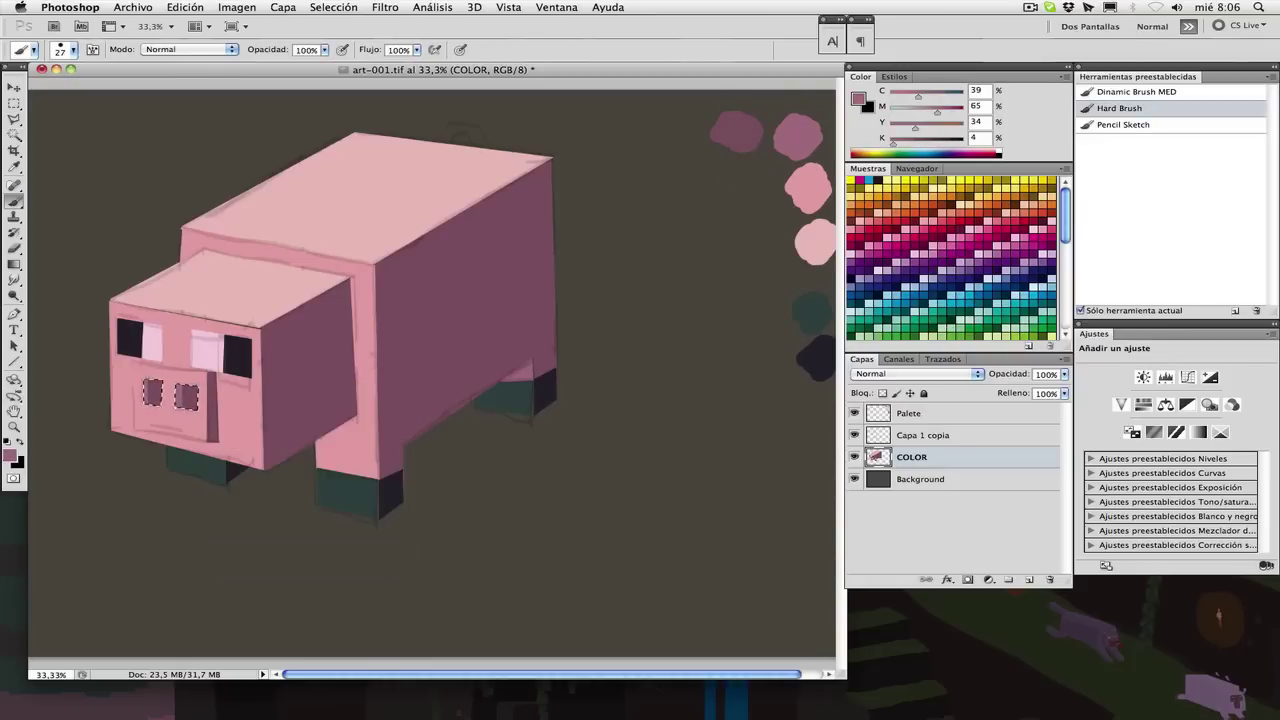
pyautogui.press('super+d')
# - Paint the curled tail in mid pink and hide the sketch layer Capa 1 copia
pyautogui.keyDown('alt'); pyautogui.click(440, 131); pyautogui.keyUp('alt')
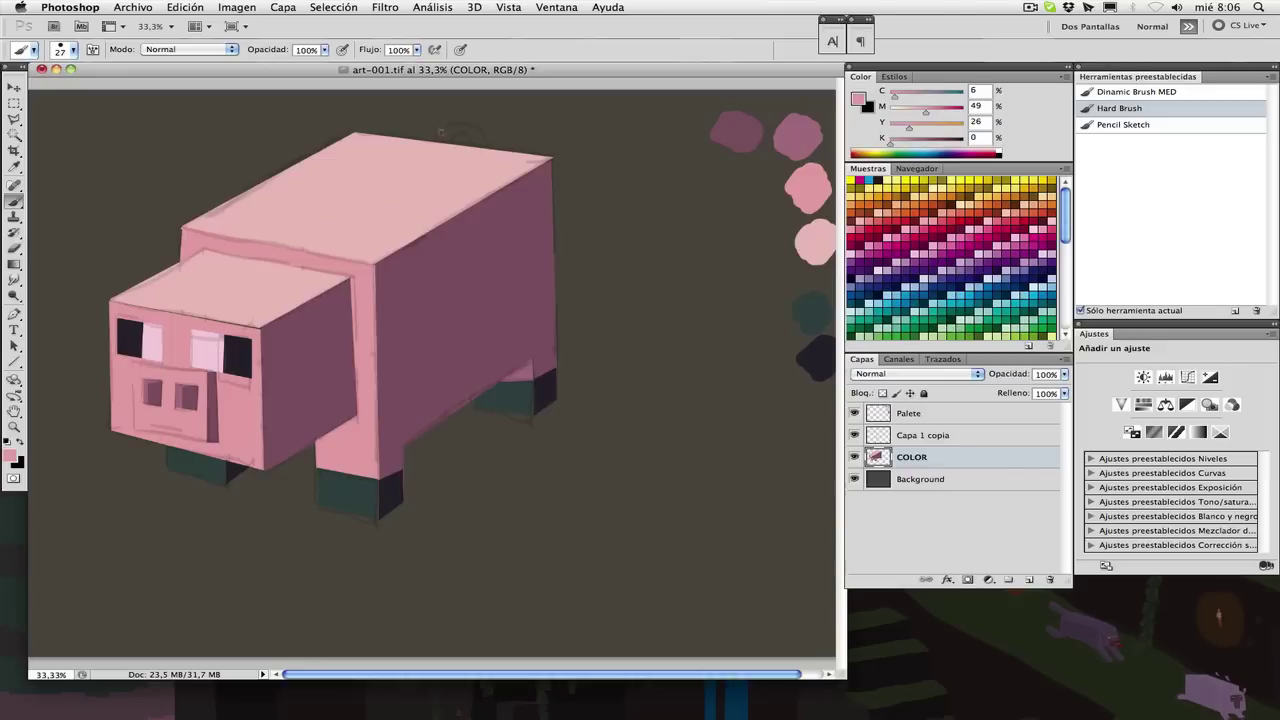
pyautogui.moveTo(441, 139); pyautogui.dragTo(478, 139)
pyautogui.press('e')
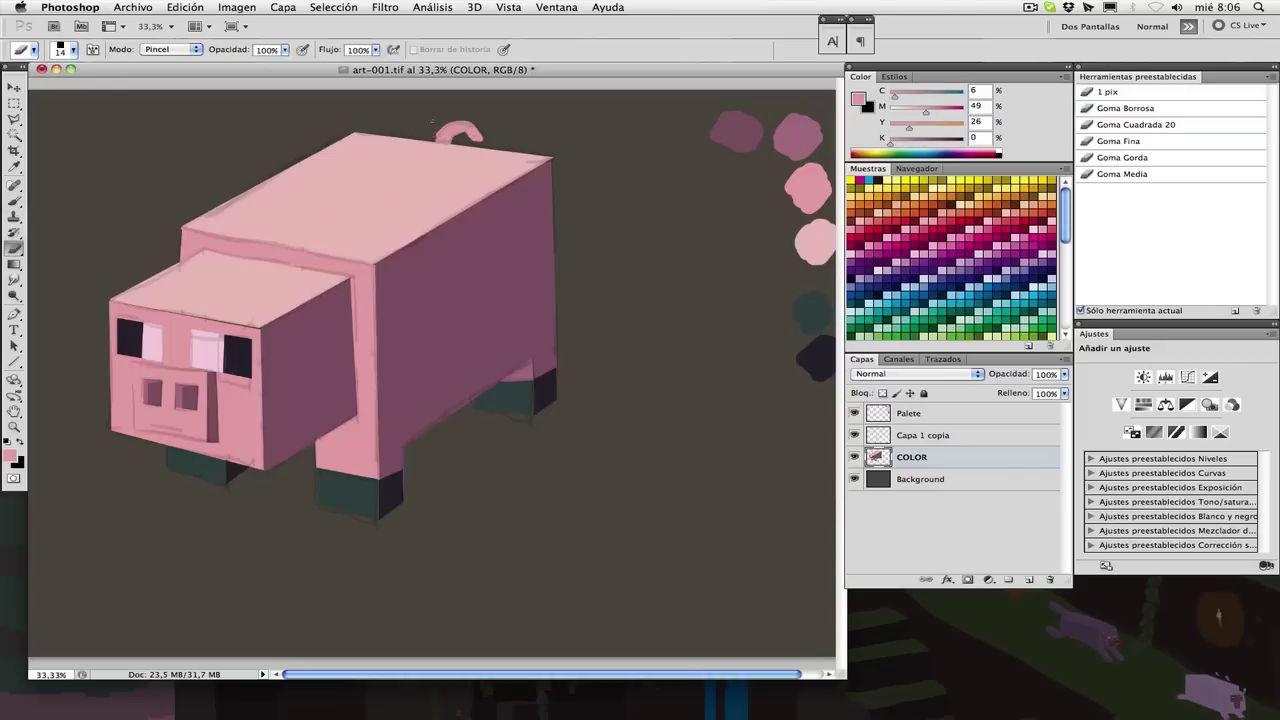
pyautogui.press('super+minus')
pyautogui.click(854, 435)
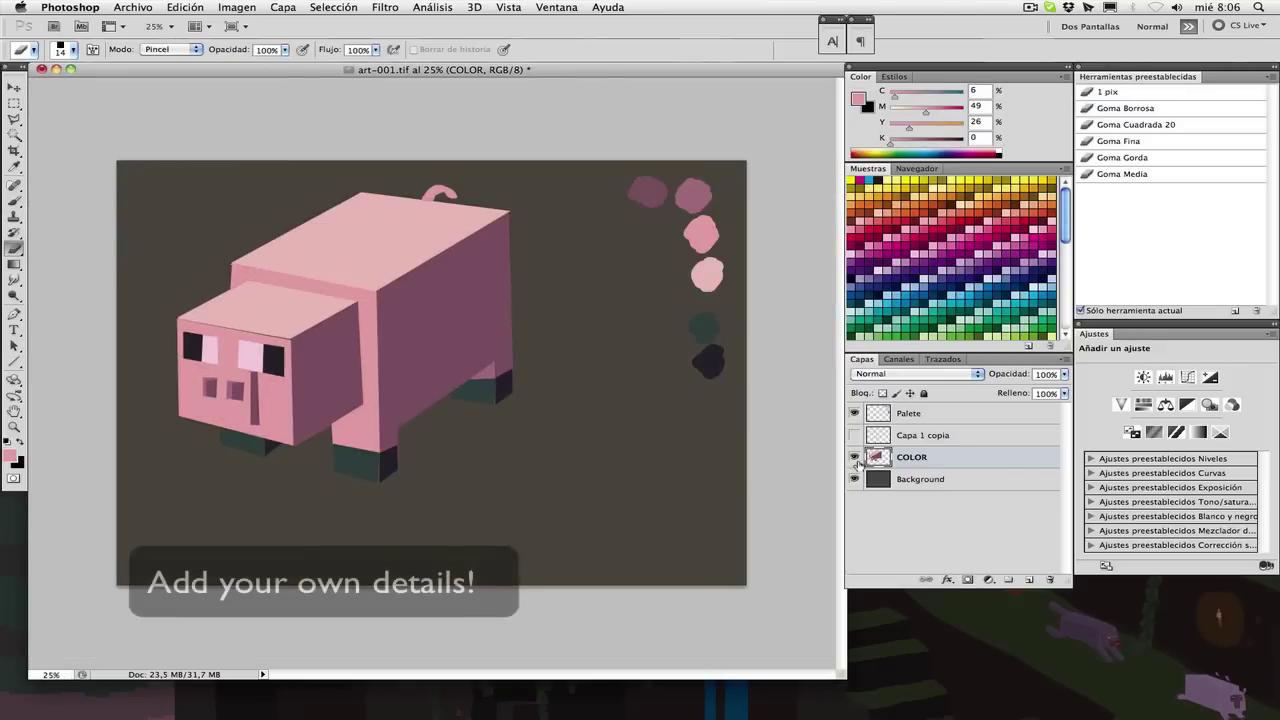
# - Paint a thin light pink highlight along the snout's top edge with the brush at size 10
pyautogui.press('super+plus')
pyautogui.press('b')
pyautogui.moveTo(352, 286); pyautogui.dragTo(356, 417)
pyautogui.press('super+plus')
pyautogui.press('super+plus')
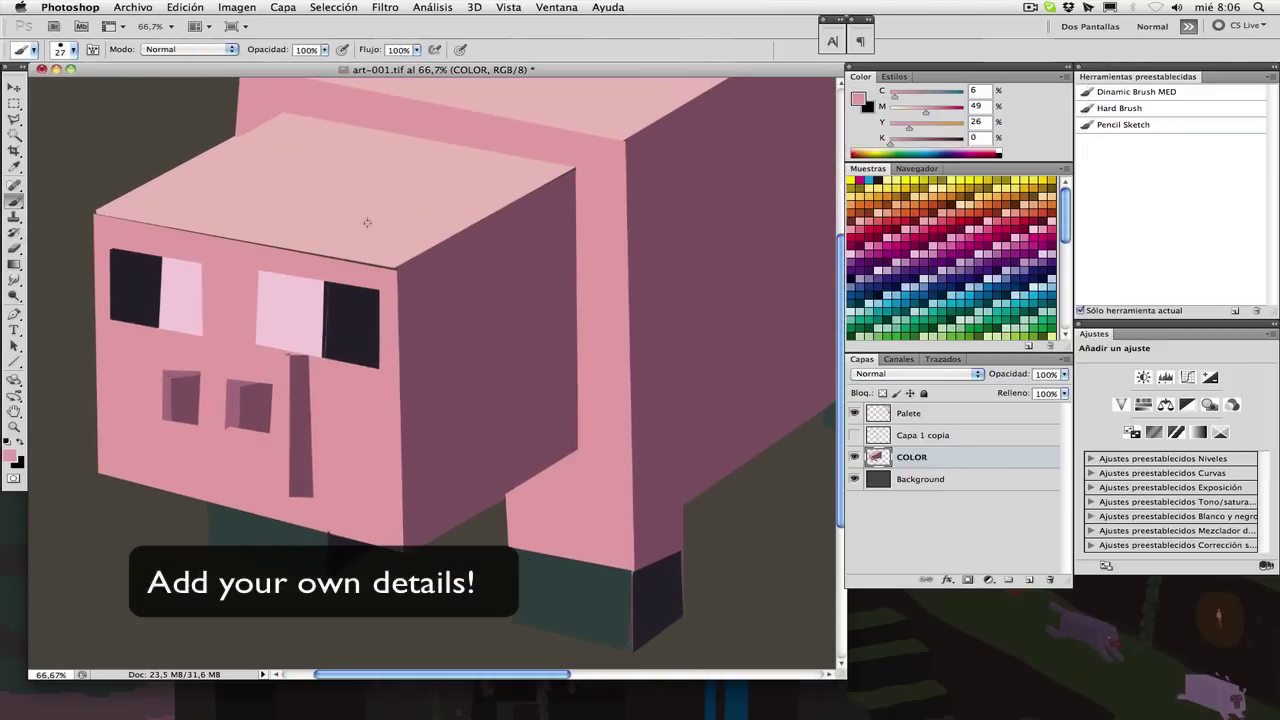
pyautogui.keyDown('alt'); pyautogui.click(367, 223); pyautogui.keyUp('alt')
pyautogui.rightClick(301, 338)
pyautogui.press('Return')
pyautogui.moveTo(293, 355)
pyautogui.mouseDown()
pyautogui.moveTo(173, 339)
pyautogui.moveTo(306, 356)
pyautogui.mouseUp()
pyautogui.keyDown('alt'); pyautogui.click(240, 360); pyautogui.keyUp('alt')
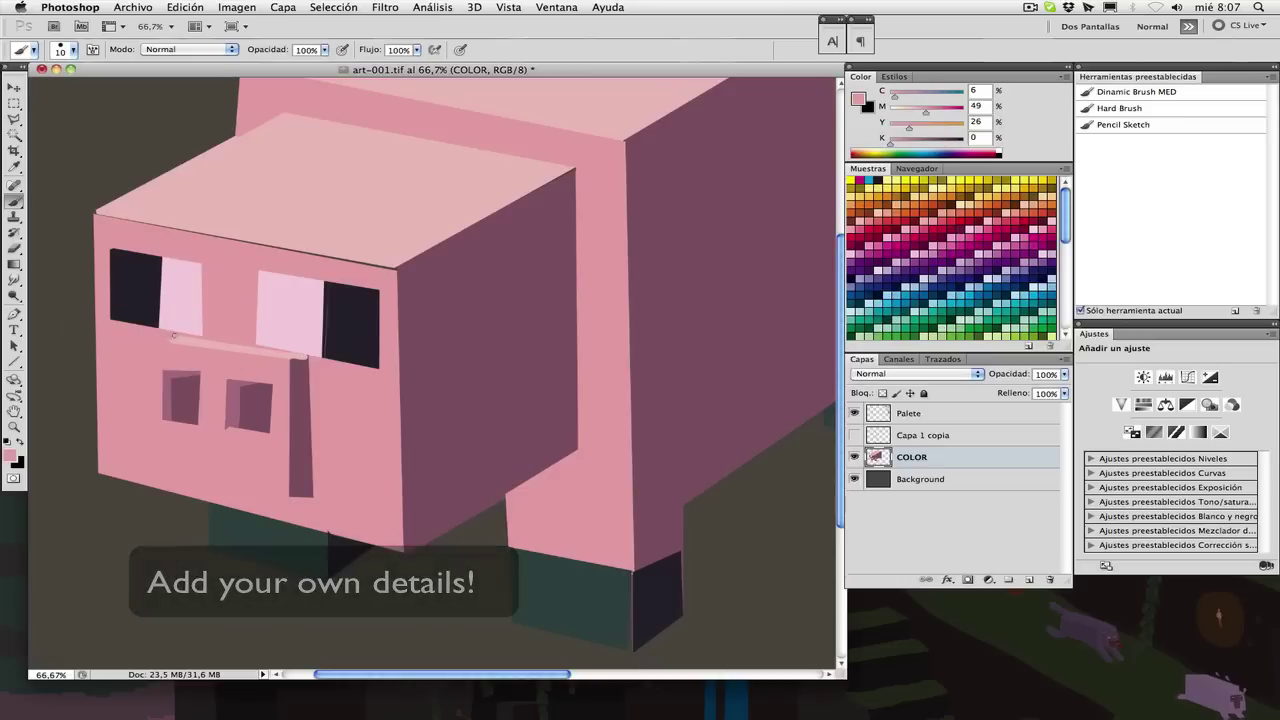
# - Touch up the snout and paint over the dark gap between the head's top and front faces in the matching pinks
pyautogui.keyDown('alt'); pyautogui.click(301, 400); pyautogui.keyUp('alt')
pyautogui.keyDown('alt'); pyautogui.click(305, 471); pyautogui.keyUp('alt')
pyautogui.keyDown('alt'); pyautogui.click(228, 460); pyautogui.keyUp('alt')
pyautogui.moveTo(228, 460); pyautogui.dragTo(271, 504)
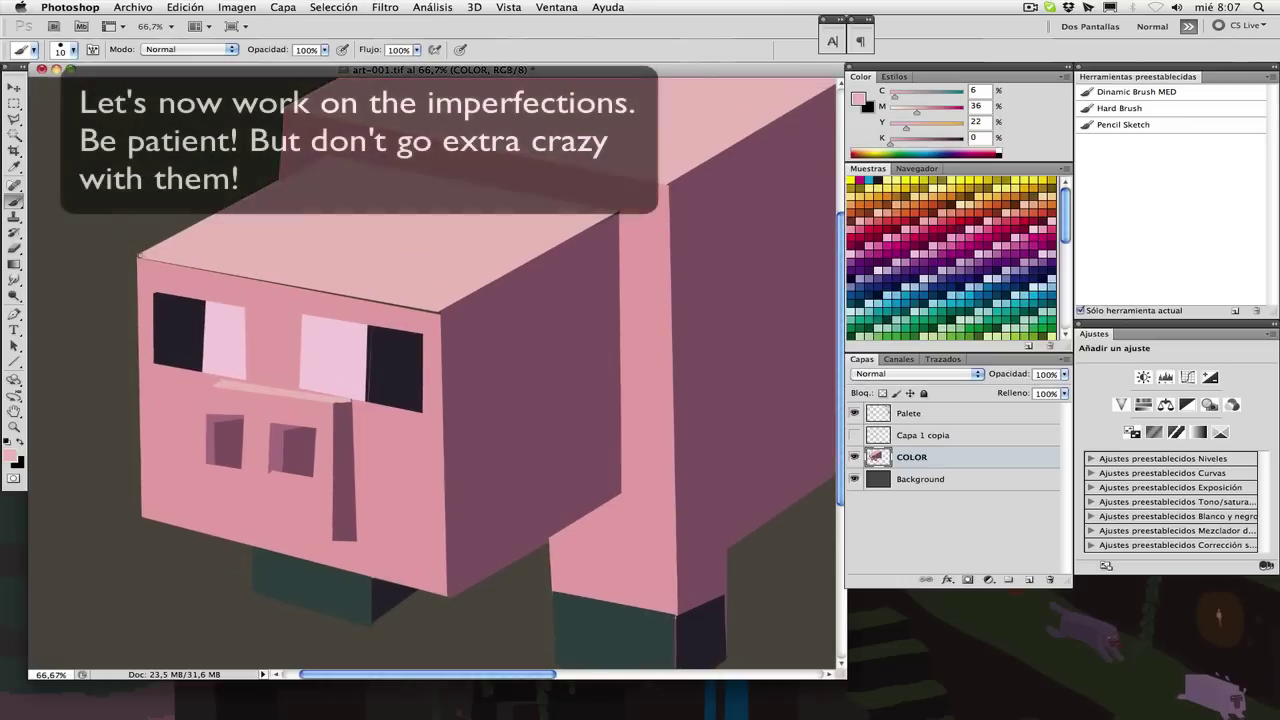
pyautogui.moveTo(140, 258)
pyautogui.mouseDown()
pyautogui.moveTo(438, 316)
pyautogui.moveTo(312, 291)
pyautogui.mouseUp()
pyautogui.keyDown('alt'); pyautogui.click(455, 325); pyautogui.keyUp('alt')
pyautogui.keyDown('alt'); pyautogui.click(432, 325); pyautogui.keyUp('alt')
pyautogui.moveTo(413, 250); pyautogui.dragTo(408, 361)
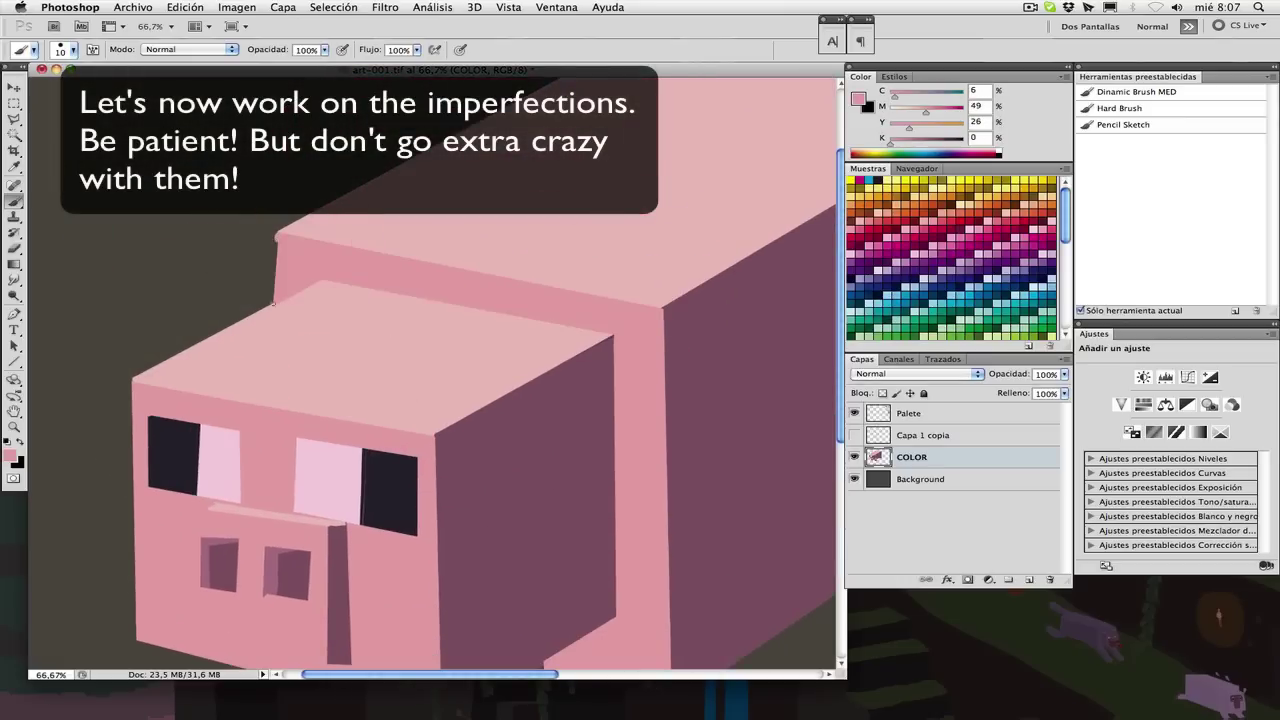
# - Clean up the body's front edges and upper corner with mid pink and dark mauve sampled from the adjoining faces
pyautogui.keyDown('alt'); pyautogui.click(279, 307); pyautogui.keyUp('alt')
pyautogui.moveTo(279, 237)
pyautogui.mouseDown()
pyautogui.moveTo(274, 306)
pyautogui.moveTo(294, 294)
pyautogui.mouseUp()
pyautogui.moveTo(569, 376); pyautogui.dragTo(410, 398)
pyautogui.keyDown('alt'); pyautogui.click(410, 398); pyautogui.keyUp('alt')
pyautogui.keyDown('alt'); pyautogui.click(489, 329); pyautogui.keyUp('alt')
pyautogui.keyDown('alt'); pyautogui.click(522, 338); pyautogui.keyUp('alt')
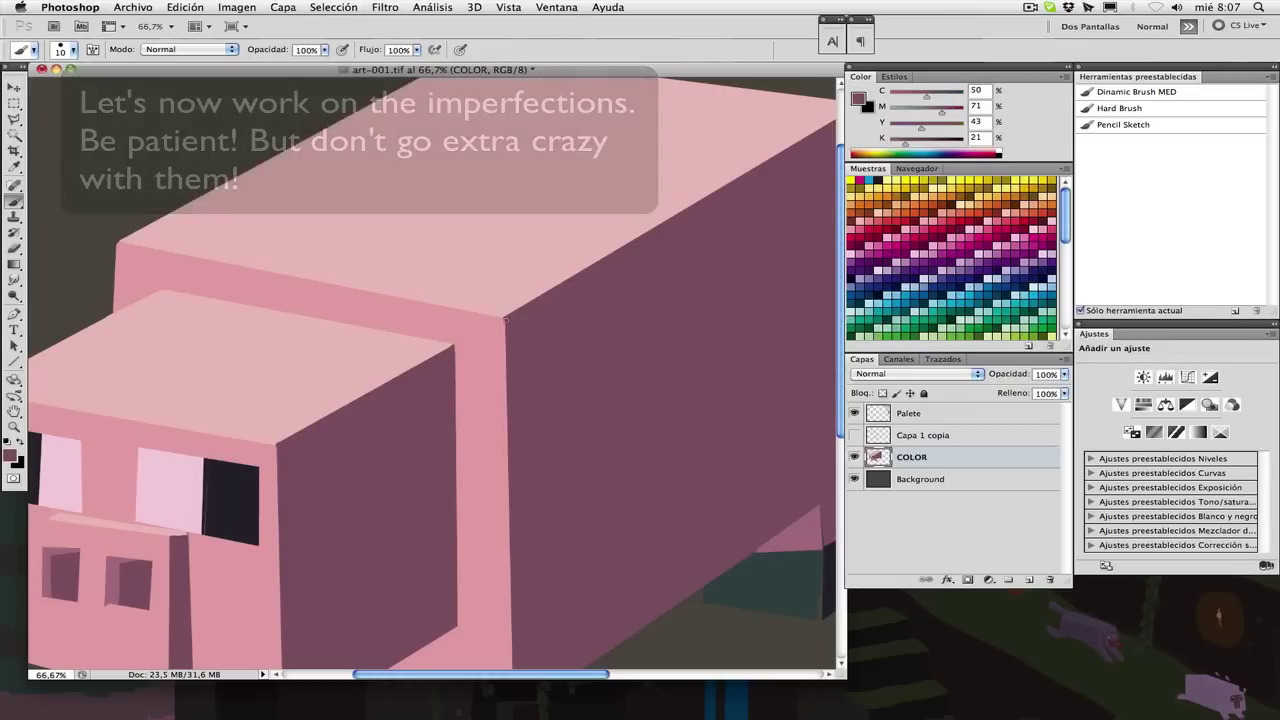
pyautogui.moveTo(505, 318); pyautogui.dragTo(507, 335)
# - Touch up the front hoof's seam and repaint the rear hoof's edges in teal, dark navy and dark mauve
pyautogui.moveTo(505, 560); pyautogui.dragTo(433, 215)
pyautogui.keyDown('alt'); pyautogui.click(423, 420); pyautogui.keyUp('alt')
pyautogui.keyDown('alt'); pyautogui.click(446, 404); pyautogui.keyUp('alt')
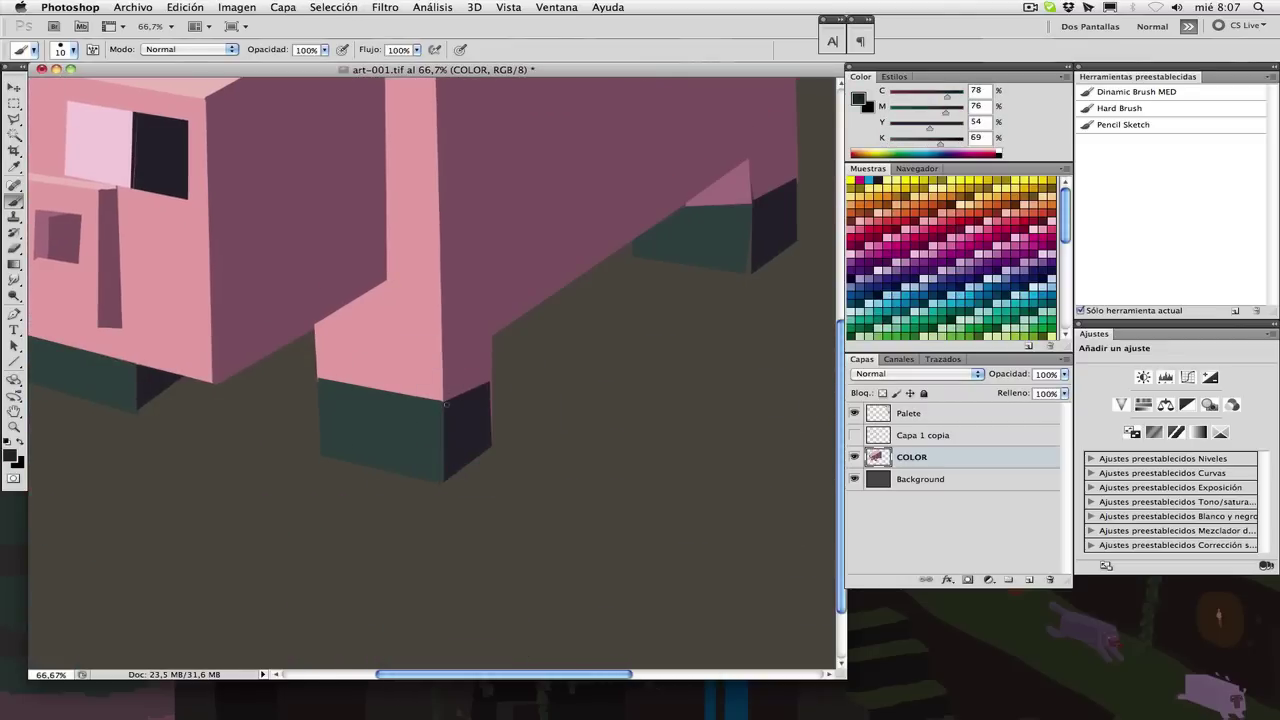
pyautogui.scroll(1, 490, 360)
pyautogui.keyDown('alt'); pyautogui.click(491, 349); pyautogui.keyUp('alt')
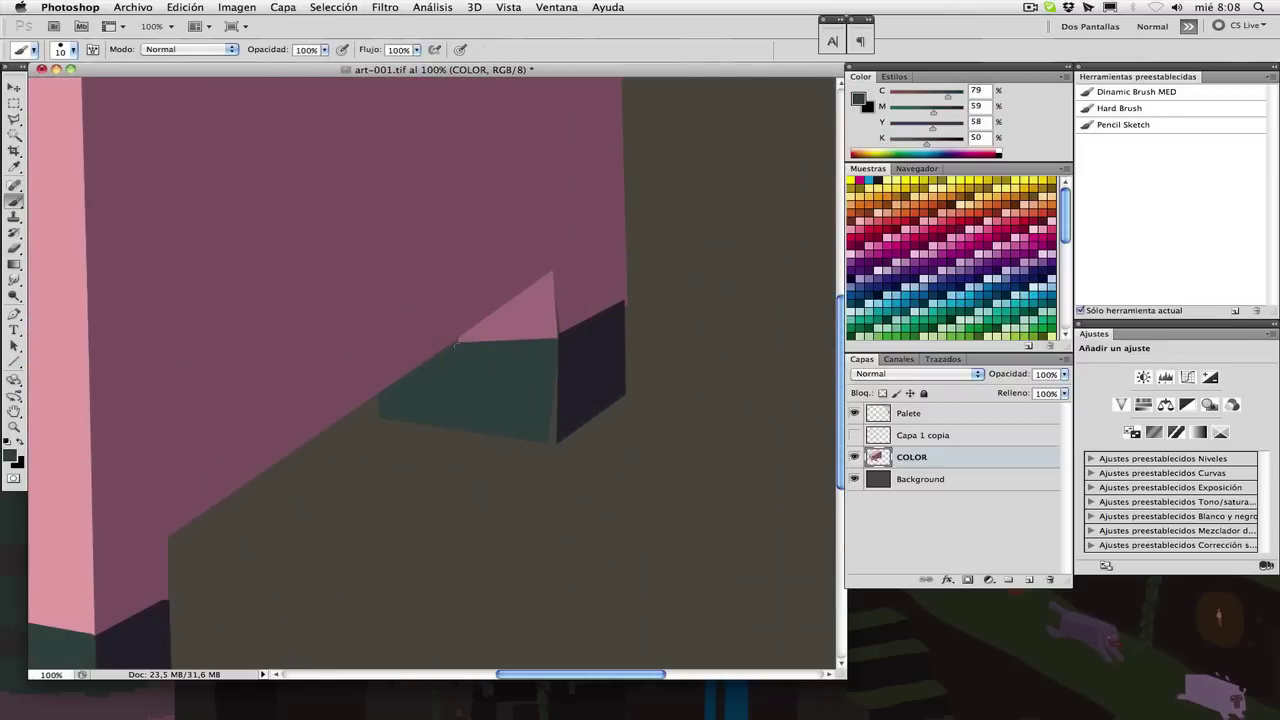
pyautogui.keyDown('alt'); pyautogui.click(568, 340); pyautogui.keyUp('alt')
pyautogui.moveTo(553, 439); pyautogui.dragTo(554, 338)
pyautogui.keyDown('alt'); pyautogui.click(570, 299); pyautogui.keyUp('alt')
pyautogui.moveTo(624, 299); pyautogui.dragTo(561, 331)
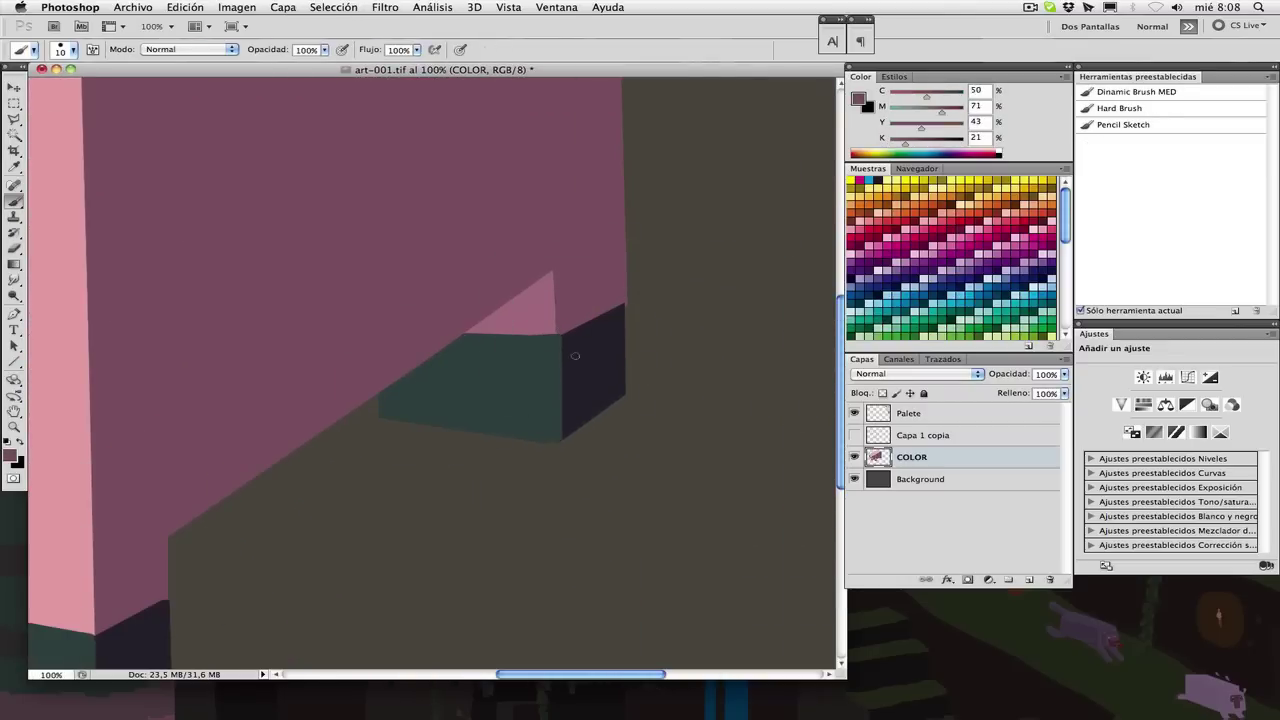
pyautogui.keyDown('alt'); pyautogui.click(574, 357); pyautogui.keyUp('alt')
pyautogui.moveTo(562, 404); pyautogui.dragTo(561, 437)
# - Trim the rear hoof's outer edges with the Eraser, reducing its size to 6 px
pyautogui.press('e')
pyautogui.moveTo(393, 392)
pyautogui.mouseDown()
pyautogui.moveTo(391, 409)
pyautogui.moveTo(568, 435)
pyautogui.moveTo(588, 424)
pyautogui.mouseUp()
pyautogui.rightClick(414, 430)
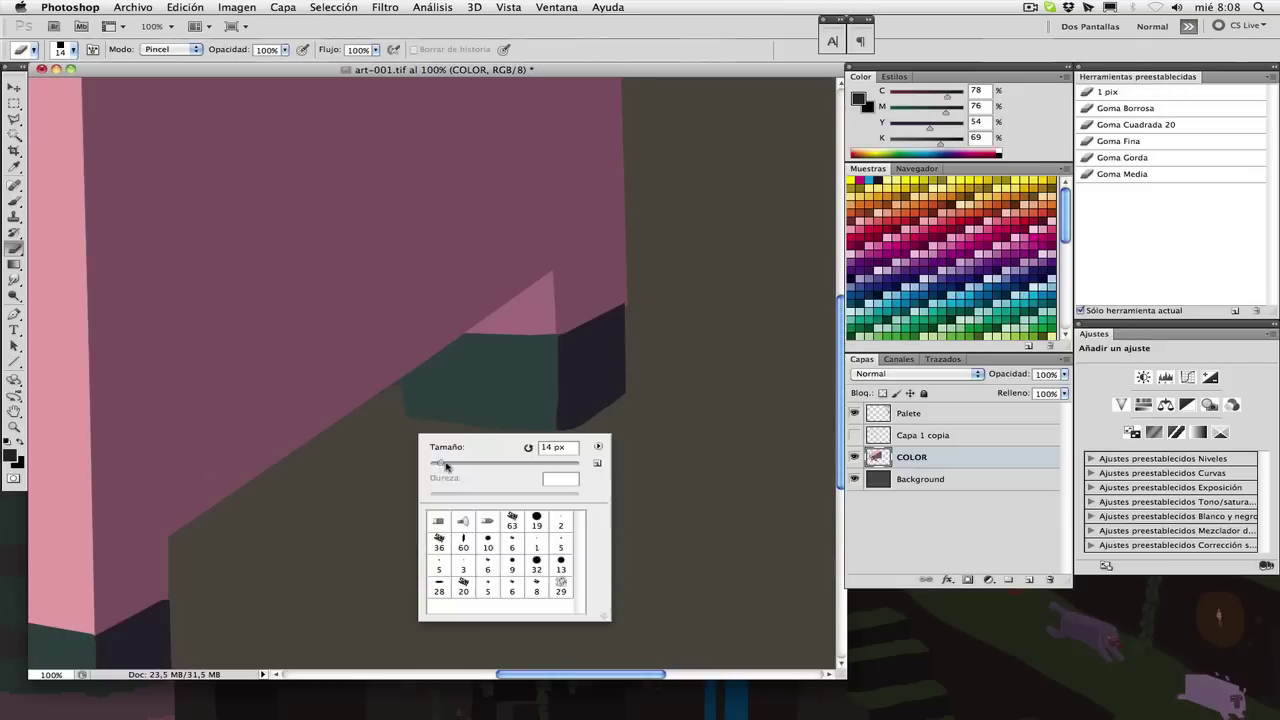
pyautogui.moveTo(444, 464); pyautogui.dragTo(437, 464)
pyautogui.moveTo(397, 372); pyautogui.dragTo(401, 400)
pyautogui.moveTo(628, 392); pyautogui.dragTo(560, 431)
# - Touch up the hoof edges in teal and erase the stray paint at the body's upper rear corner
pyautogui.press('b')
pyautogui.keyDown('alt'); pyautogui.click(400, 358); pyautogui.keyUp('alt')
pyautogui.moveTo(401, 370)
pyautogui.mouseDown()
pyautogui.moveTo(403, 421)
pyautogui.moveTo(314, 454)
pyautogui.mouseUp()
pyautogui.keyDown('alt'); pyautogui.click(325, 460); pyautogui.keyUp('alt')
pyautogui.moveTo(530, 386); pyautogui.dragTo(399, 447)
pyautogui.press('e')
pyautogui.moveTo(400, 150); pyautogui.dragTo(511, 632)
pyautogui.moveTo(486, 275); pyautogui.dragTo(494, 291)
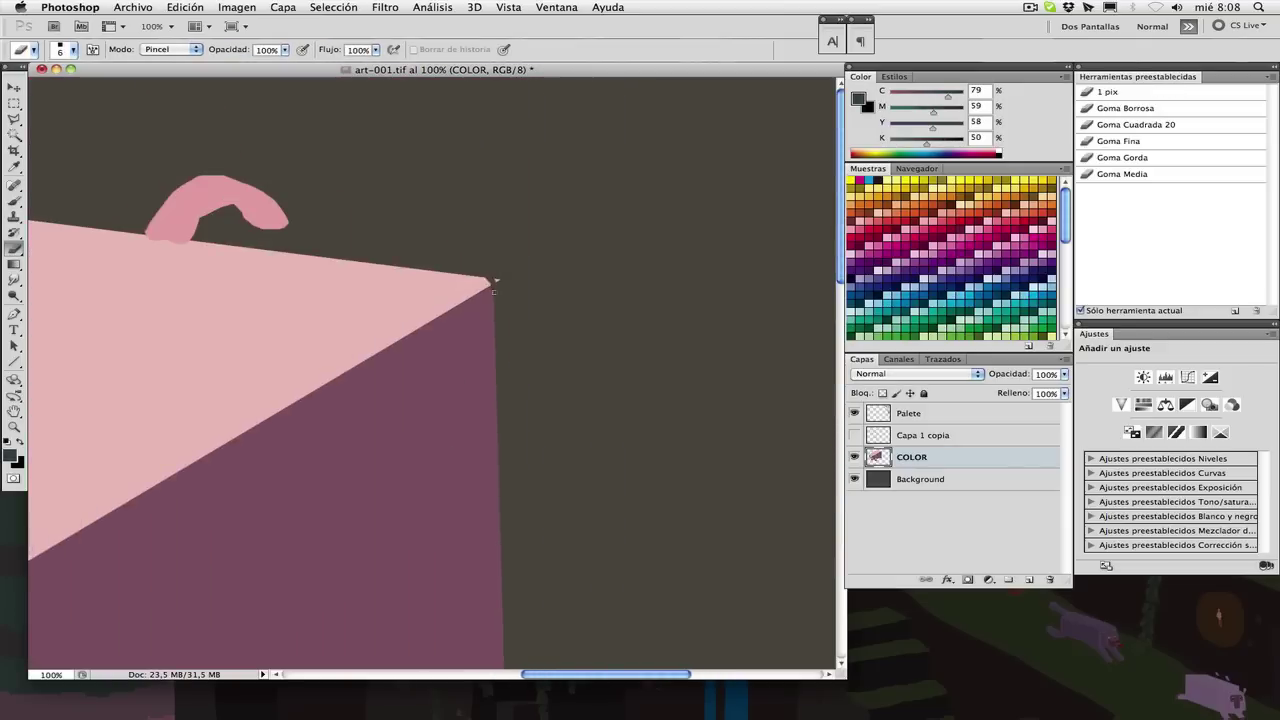
# - Reshape the tail into a thinner, angular curl by cleaning its base, erasing its contours and repainting its edges in mid pink
pyautogui.hscroll(-2, 497, 282)
pyautogui.press('b')
pyautogui.keyDown('alt'); pyautogui.click(272, 236); pyautogui.keyUp('alt')
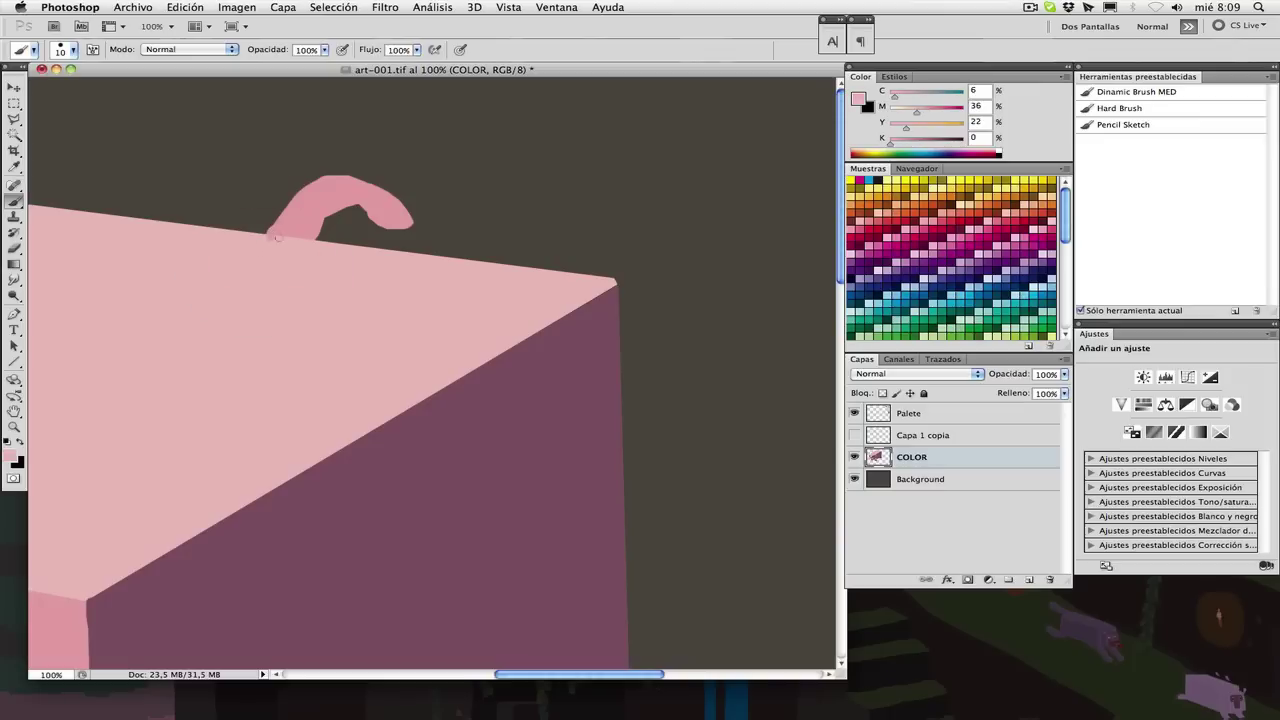
pyautogui.press('e')
pyautogui.moveTo(360, 204); pyautogui.dragTo(402, 224)
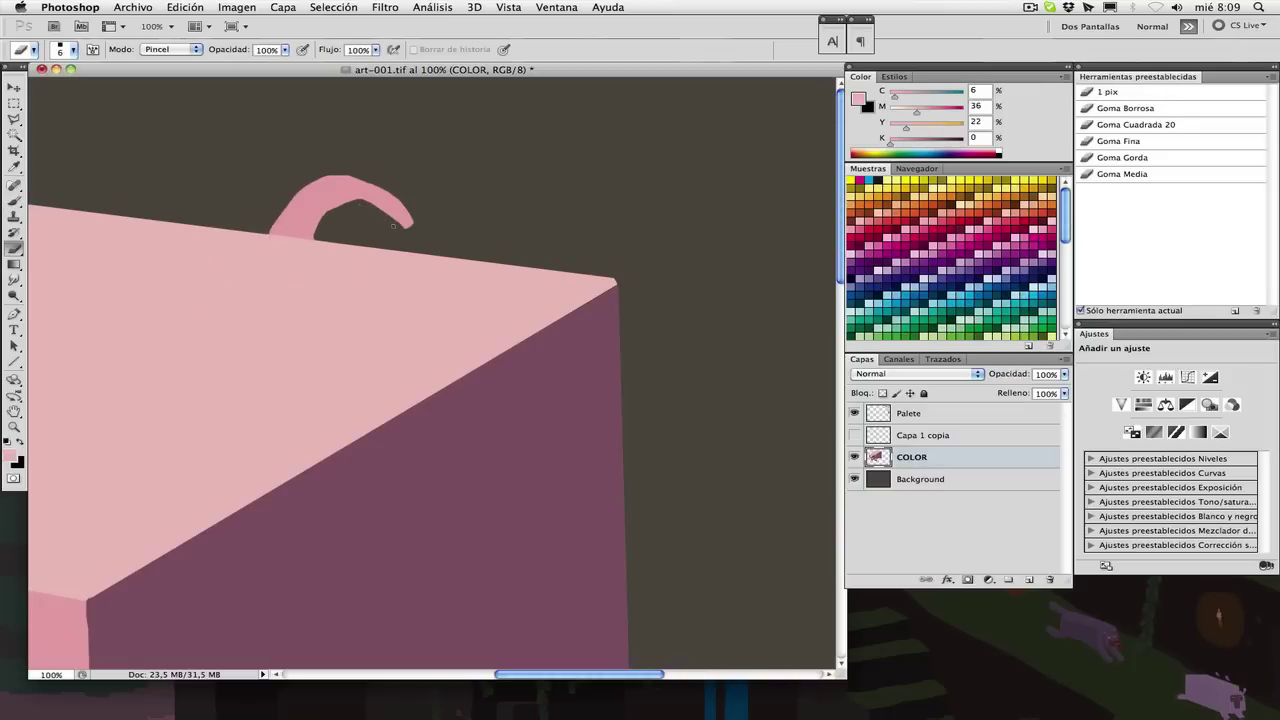
pyautogui.moveTo(280, 218); pyautogui.dragTo(354, 180)
pyautogui.press('b')
pyautogui.keyDown('alt'); pyautogui.click(290, 222); pyautogui.keyUp('alt')
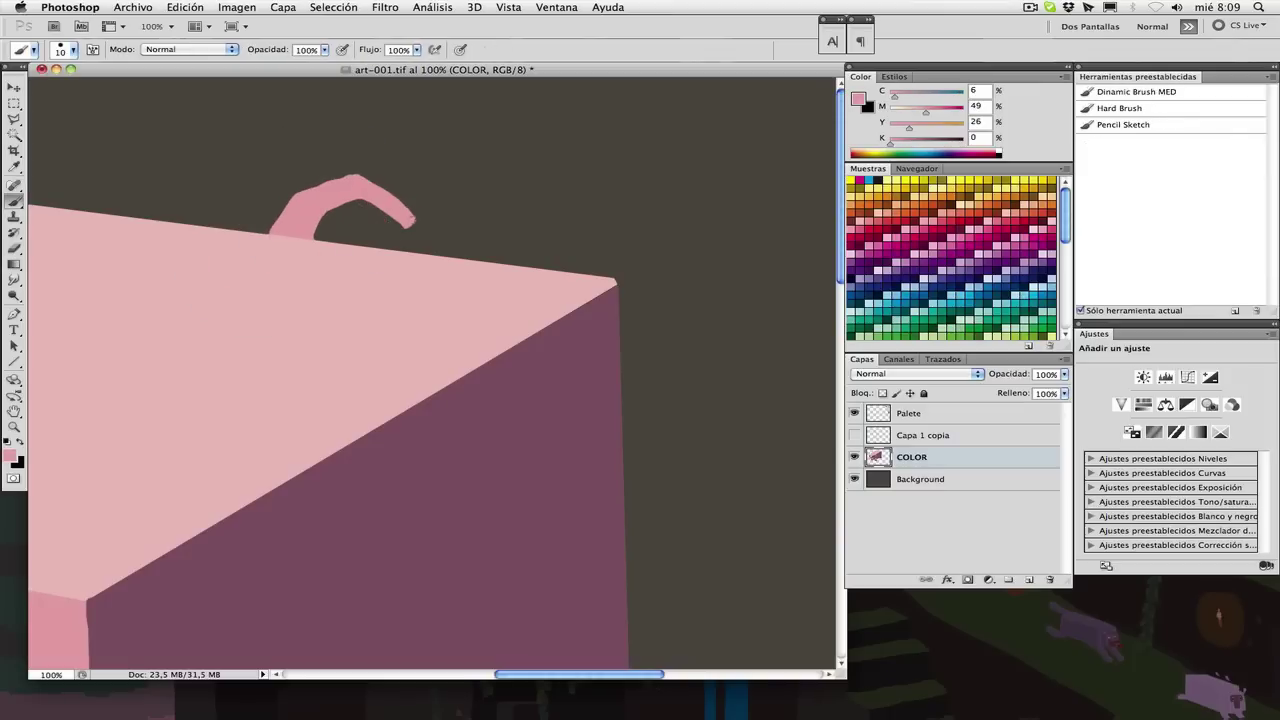
pyautogui.press('e')
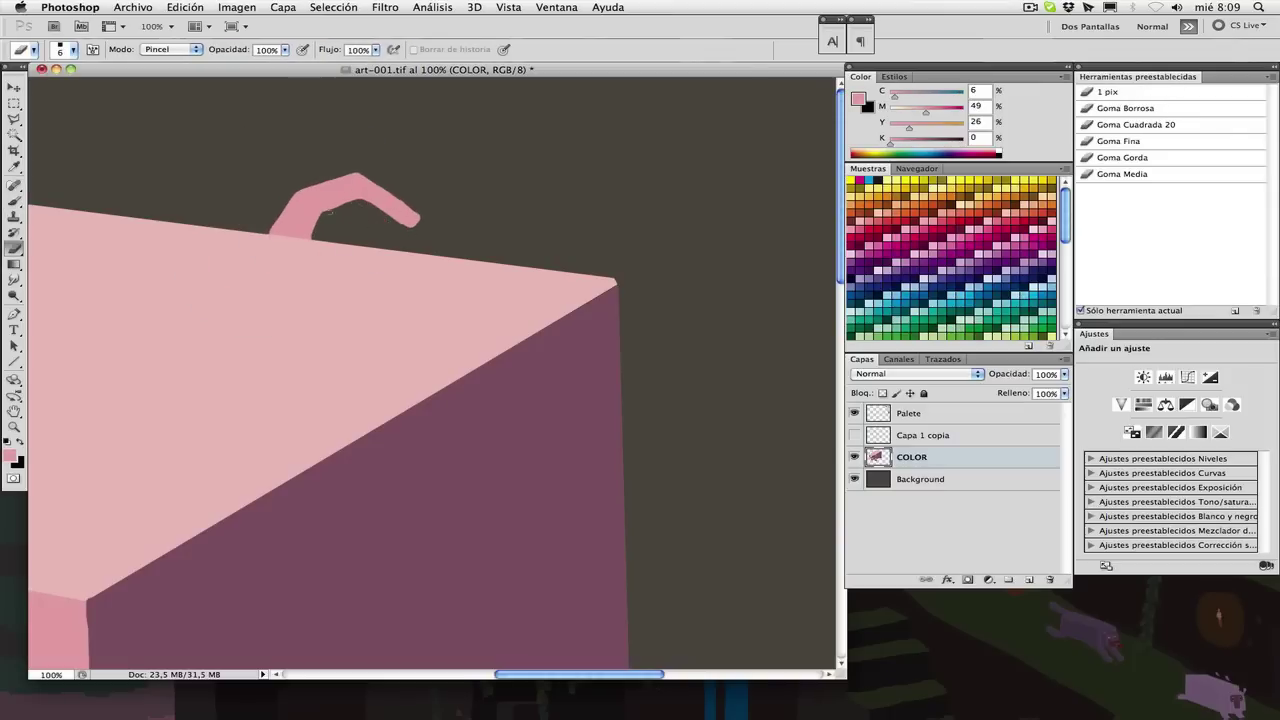
# - Hatch short magenta blush strokes on the pig's cheeks with the Dinamic Brush MED preset
pyautogui.press('super+minus')
pyautogui.press('super+minus')
pyautogui.moveTo(271, 324); pyautogui.dragTo(525, 230)
pyautogui.press('super+minus')
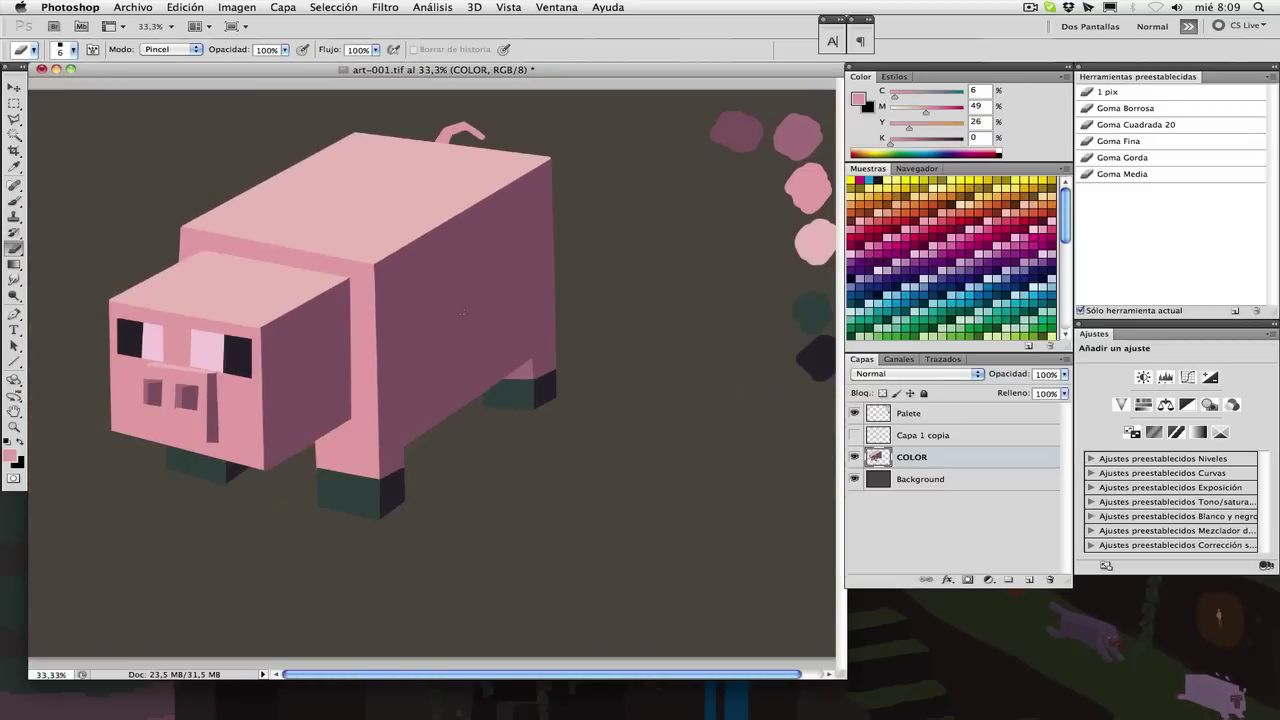
pyautogui.press('b')
pyautogui.click(1150, 93)
pyautogui.click(930, 237)
pyautogui.moveTo(224, 384); pyautogui.dragTo(220, 395)
pyautogui.moveTo(229, 383); pyautogui.dragTo(226, 400)
pyautogui.moveTo(240, 384); pyautogui.dragTo(234, 400)
# - Darken the snout's front face slightly with a Levels adjustment so it stands out from the face
pyautogui.press('super+plus')
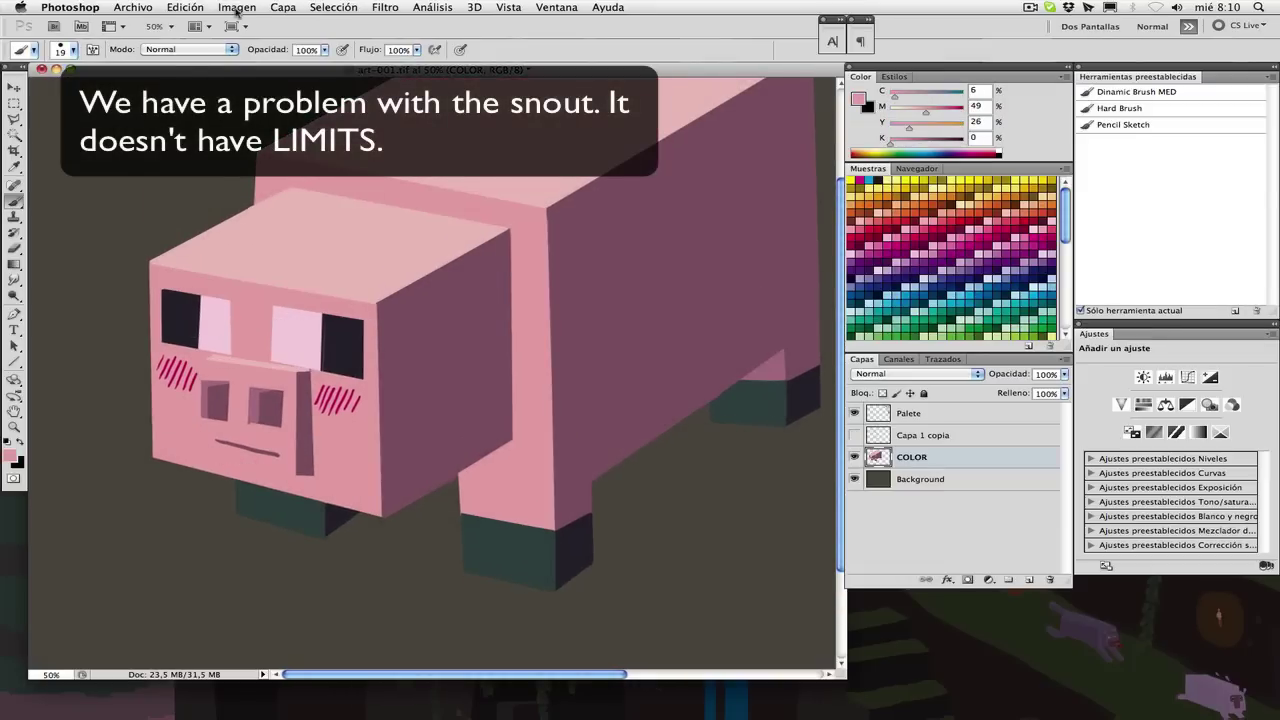
pyautogui.click(237, 7)
pyautogui.moveTo(343, 46)
pyautogui.click(470, 61)
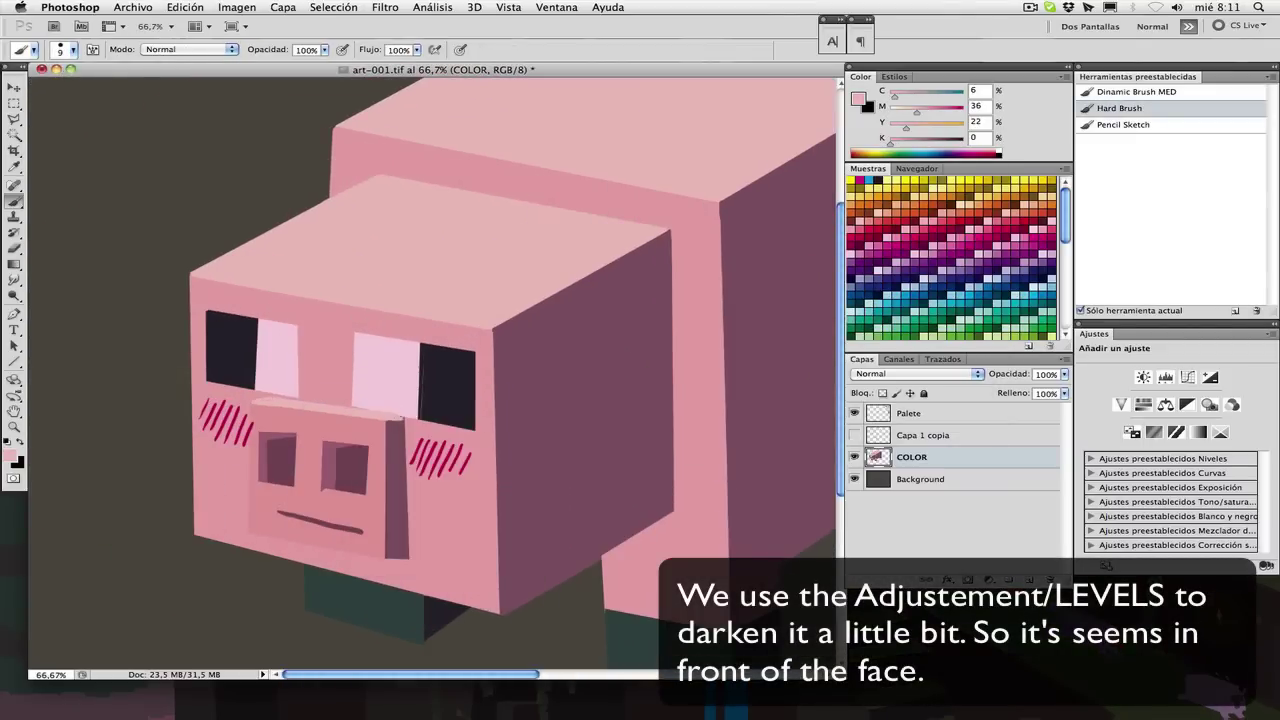
# - Clean the snout's lower edge and paint light pink lower rims in both nostrils with the Hard Brush at size 9
pyautogui.keyDown('alt'); pyautogui.click(315, 508); pyautogui.keyUp('alt')
pyautogui.moveTo(288, 522)
pyautogui.mouseDown()
pyautogui.moveTo(362, 534)
pyautogui.moveTo(386, 560)
pyautogui.mouseUp()
pyautogui.keyDown('alt'); pyautogui.click(420, 540); pyautogui.keyUp('alt')
pyautogui.scroll(-3, 366, 457)
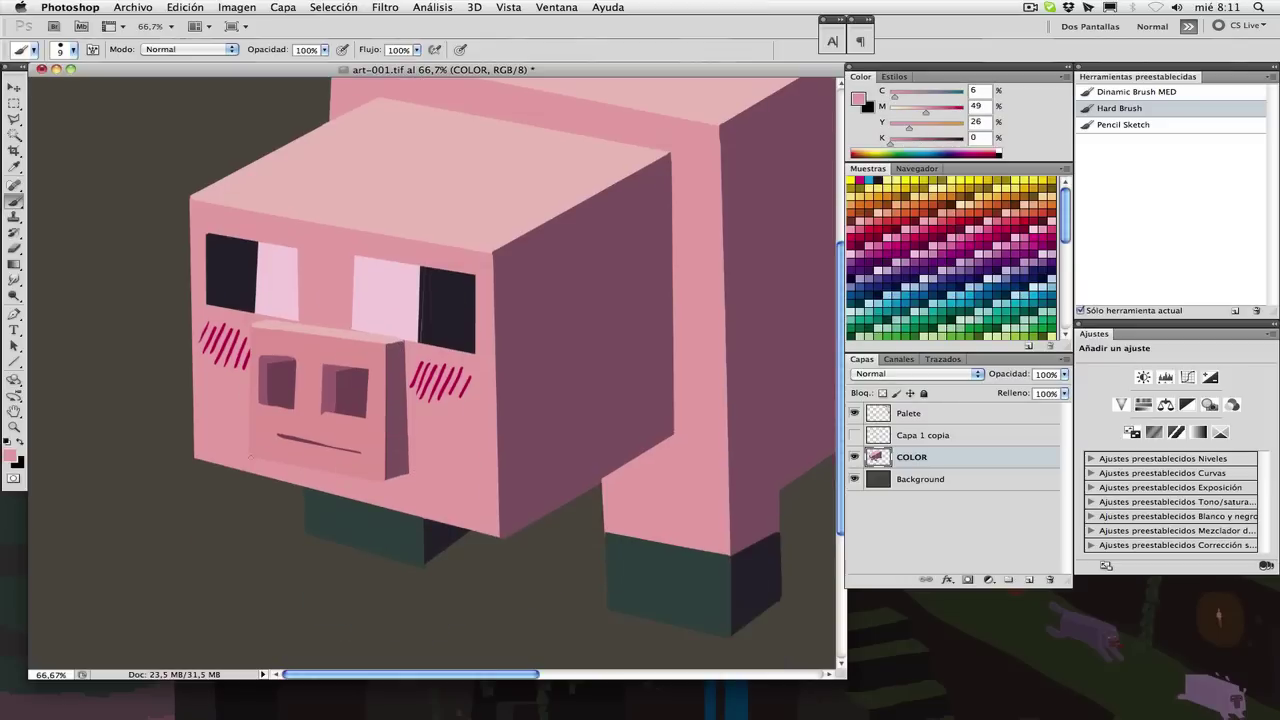
pyautogui.keyDown('alt'); pyautogui.click(329, 426); pyautogui.keyUp('alt')
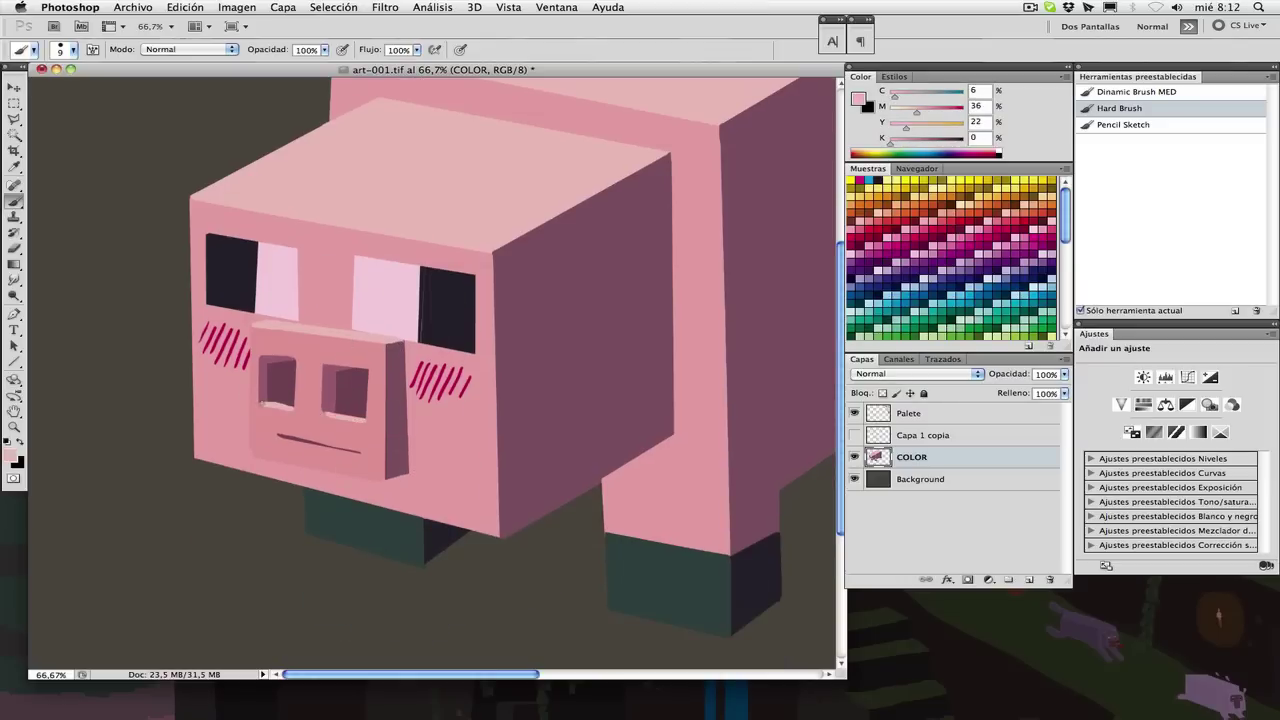
pyautogui.keyDown('alt'); pyautogui.click(335, 428); pyautogui.keyUp('alt')
# - Move the coloured pig on the COLOR layer to the middle of the canvas
pyautogui.press('super+minus')
pyautogui.press('super+minus')
pyautogui.press('super+minus')
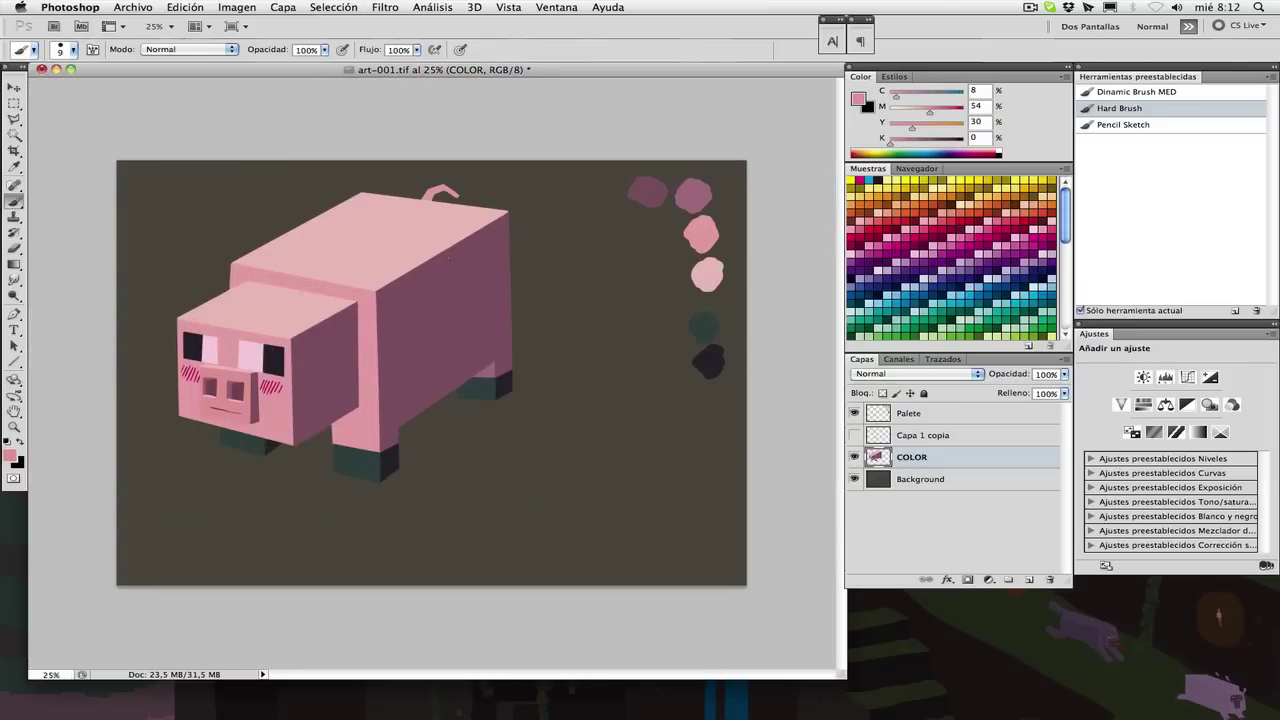
pyautogui.press('v')
pyautogui.moveTo(375, 334); pyautogui.dragTo(468, 380)
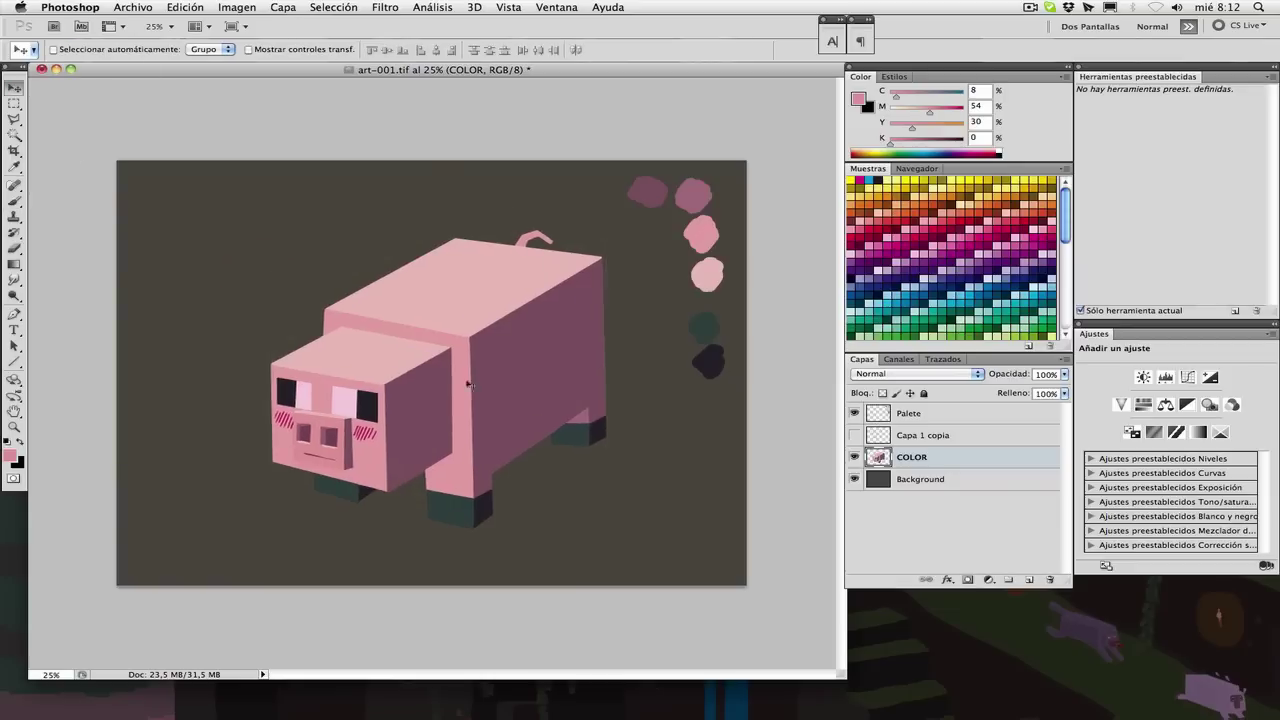
# - Scale the pig down slightly with Free Transform and recentre it on the canvas
pyautogui.press('super+t')
pyautogui.moveTo(606, 230); pyautogui.dragTo(589, 249)
pyautogui.press('Return')
pyautogui.moveTo(481, 383); pyautogui.dragTo(459, 373)
pyautogui.press('super+plus')
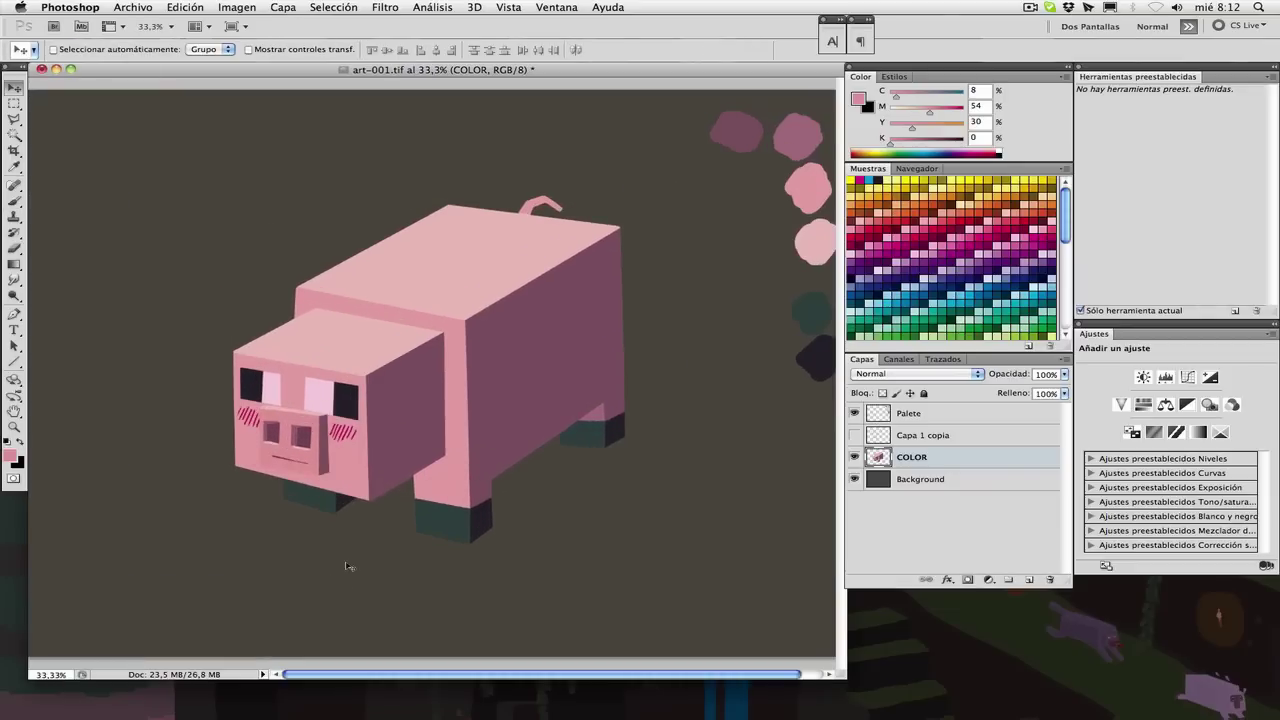
pyautogui.click(1030, 7)
pyautogui.click(1028, 23)
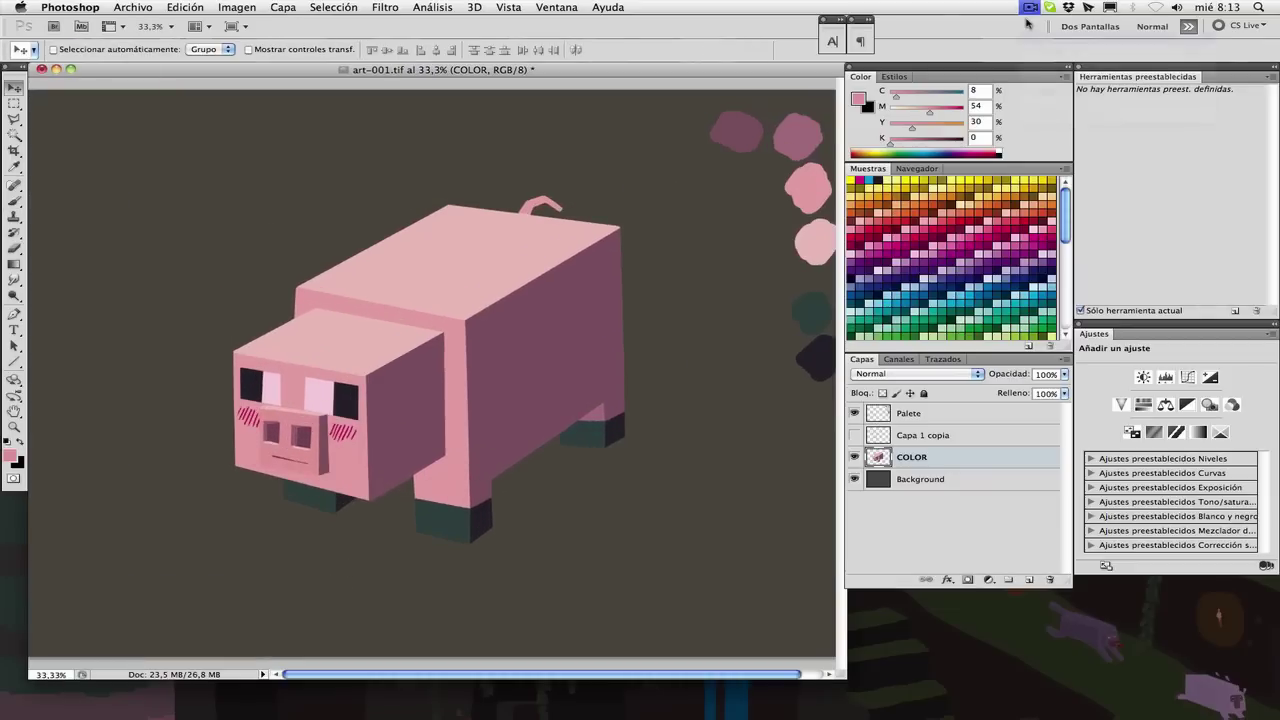